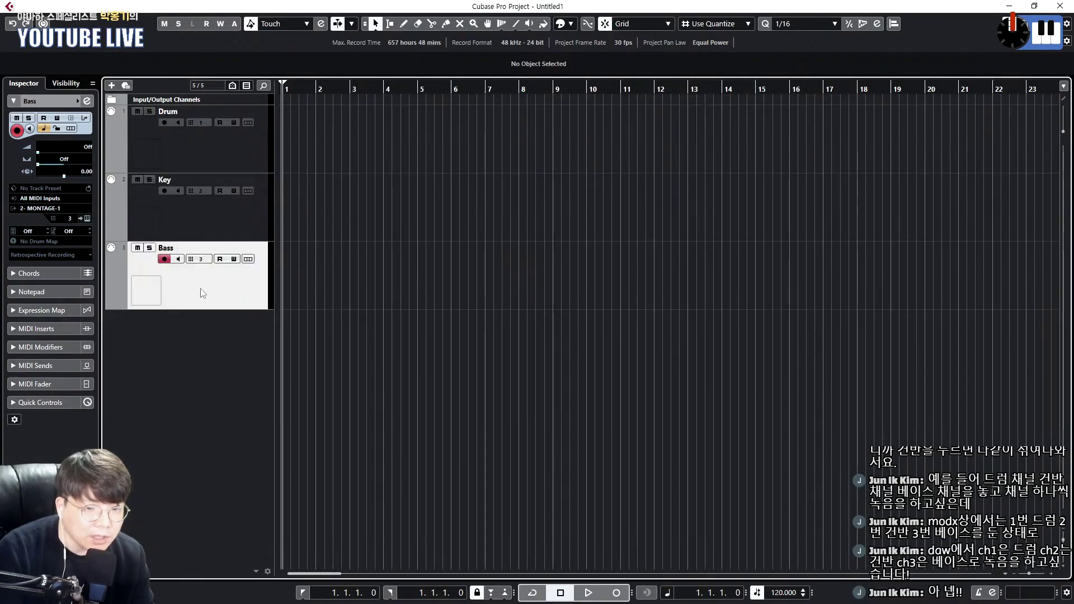
# Select the Drum, Key and Bass tracks in turn to examine the MIDI channel assigned to each
pyautogui.click(202, 161)
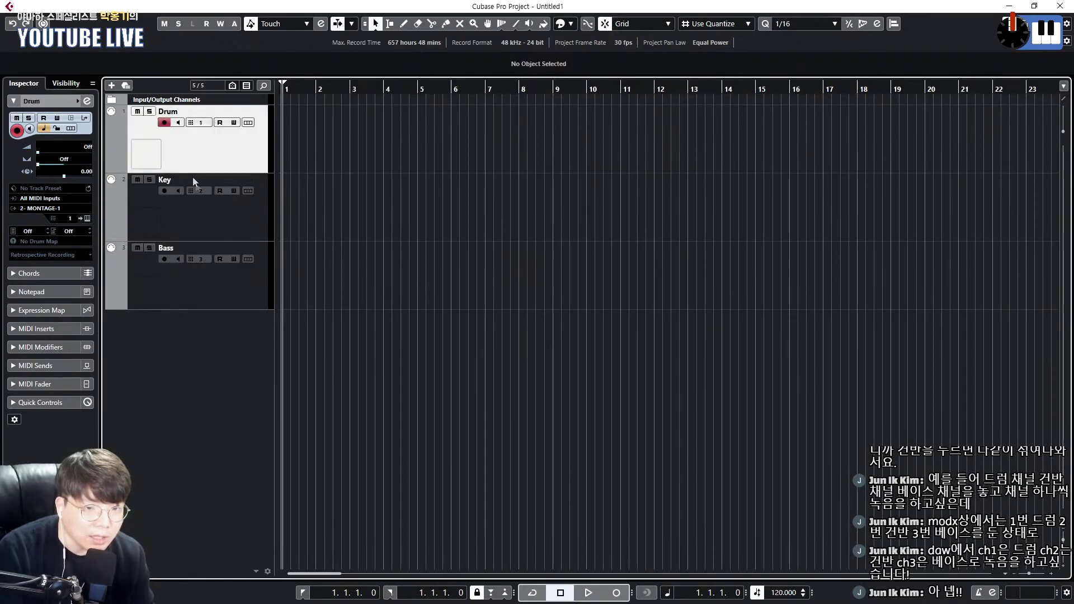
pyautogui.click(200, 218)
pyautogui.click(210, 281)
pyautogui.click(206, 203)
pyautogui.click(210, 152)
pyautogui.click(203, 221)
pyautogui.click(206, 268)
pyautogui.click(216, 146)
pyautogui.click(205, 209)
pyautogui.click(200, 191)
pyautogui.click(208, 216)
pyautogui.click(201, 259)
pyautogui.click(208, 283)
pyautogui.click(223, 210)
# Select the Drum, Key and Bass tracks together and set all three to MIDI channel 1
pyautogui.click(224, 129)
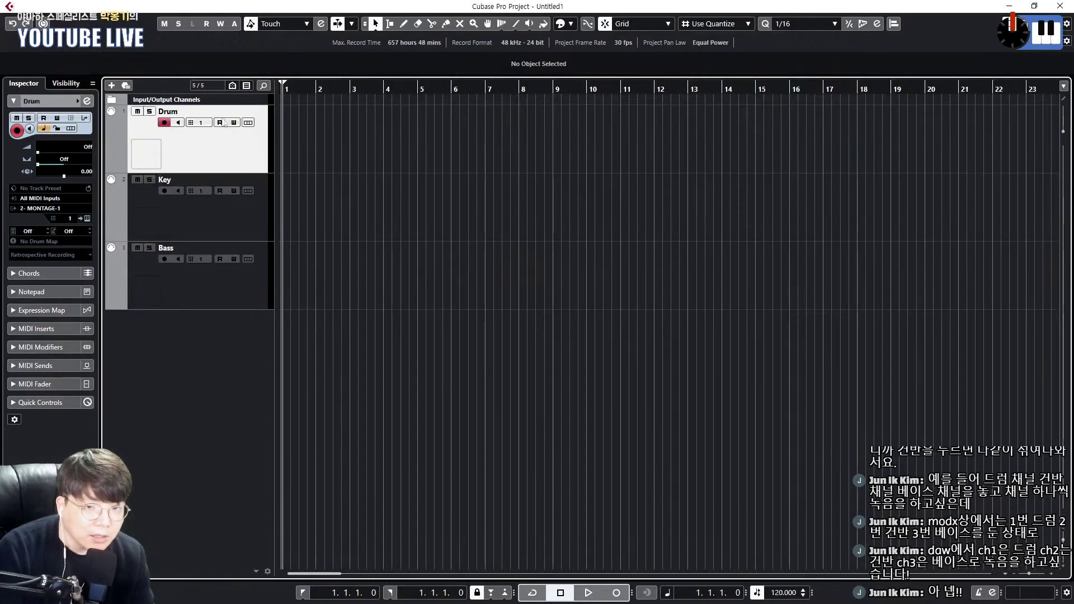
pyautogui.keyDown('shift'); pyautogui.click(194, 253); pyautogui.keyUp('shift')
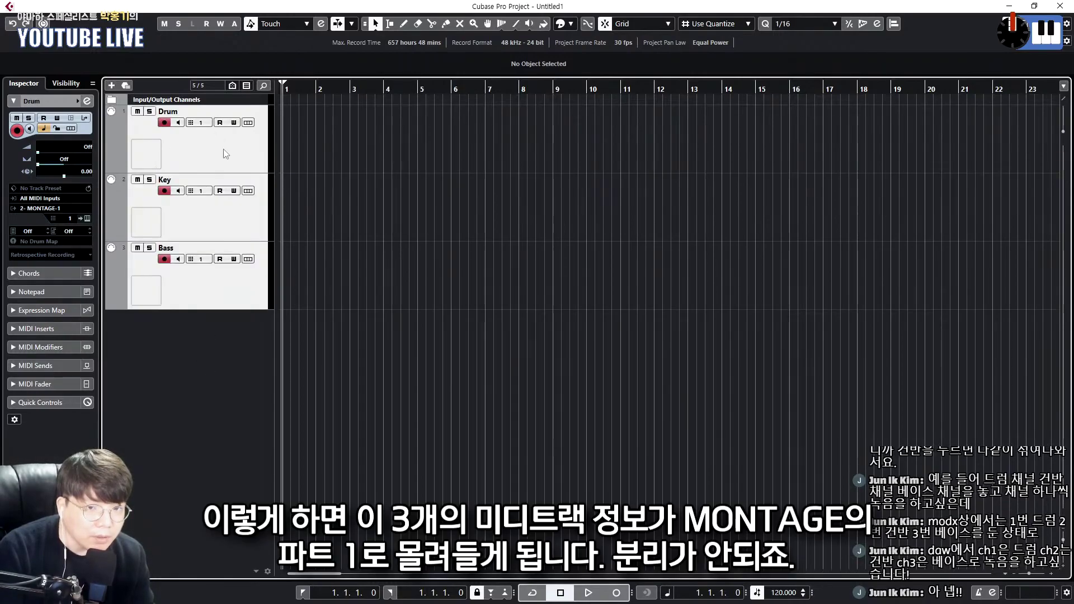
# Set the Key track's MIDI channel to 2 and the Bass track's MIDI channel to 3
pyautogui.click(223, 220)
pyautogui.click(202, 191)
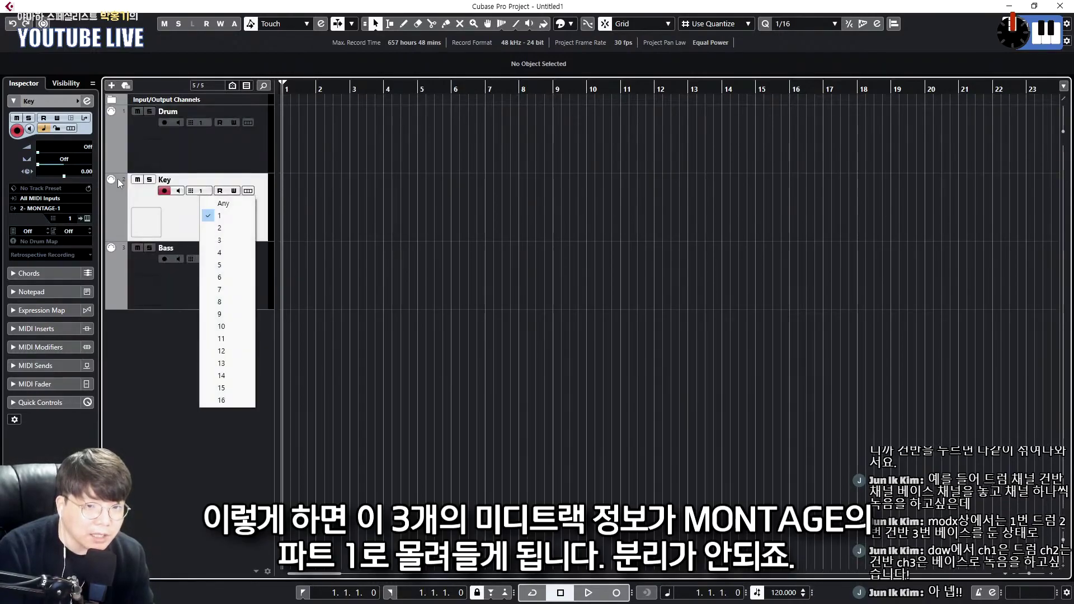
pyautogui.click(210, 230)
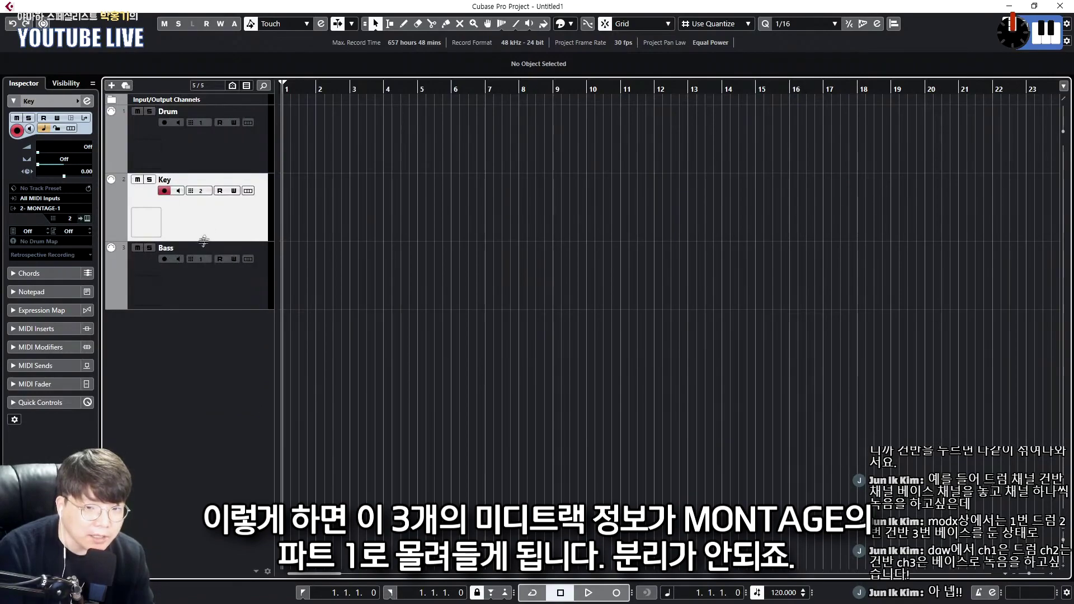
pyautogui.click(203, 260)
pyautogui.click(218, 309)
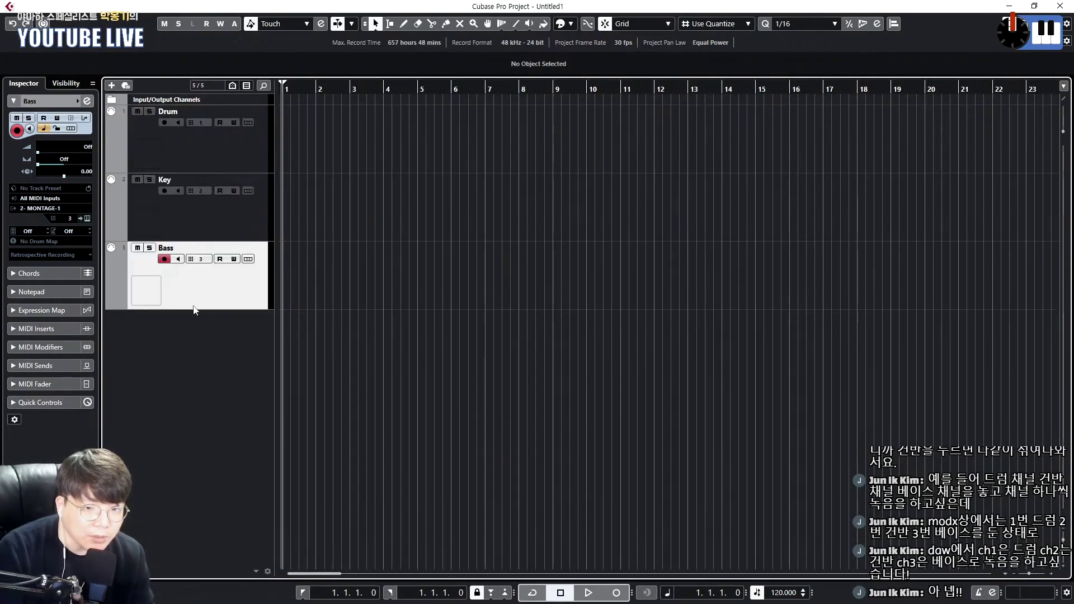
# Step through the Drum, Key and Bass tracks while playing the keyboard to check which track receives the MIDI input
pyautogui.click(225, 146)
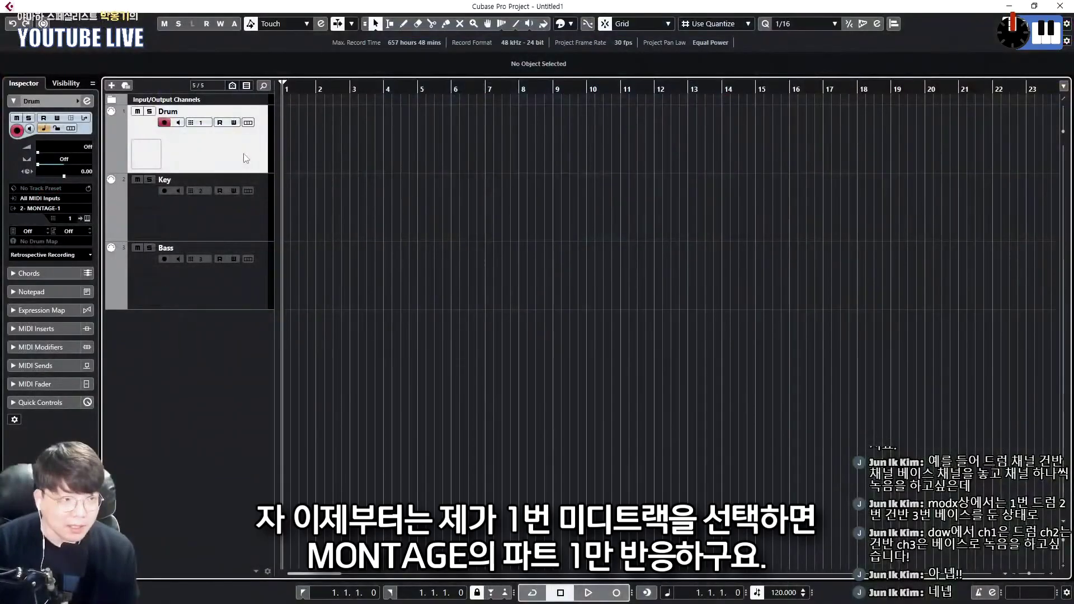
pyautogui.press('Down')
pyautogui.press('Down')
pyautogui.press('Up')
pyautogui.press('Up')
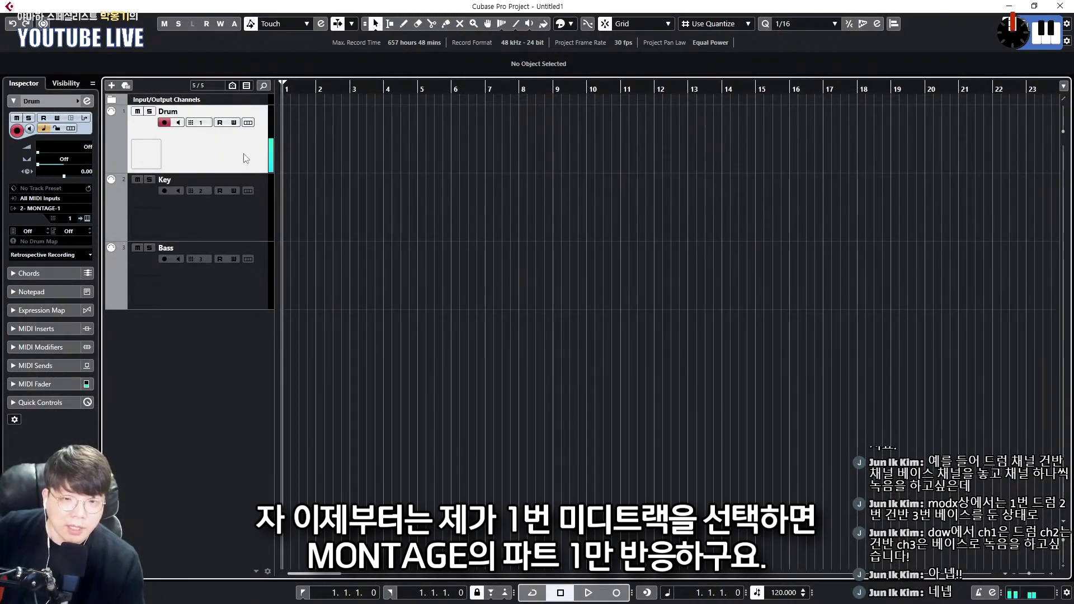
pyautogui.press('Down')
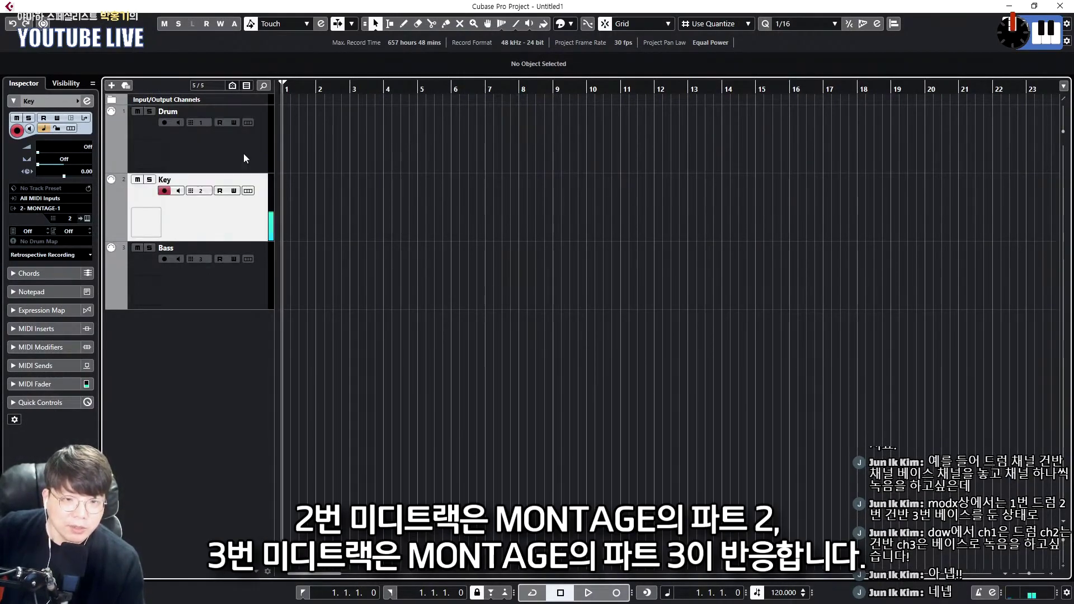
pyautogui.press('Down')
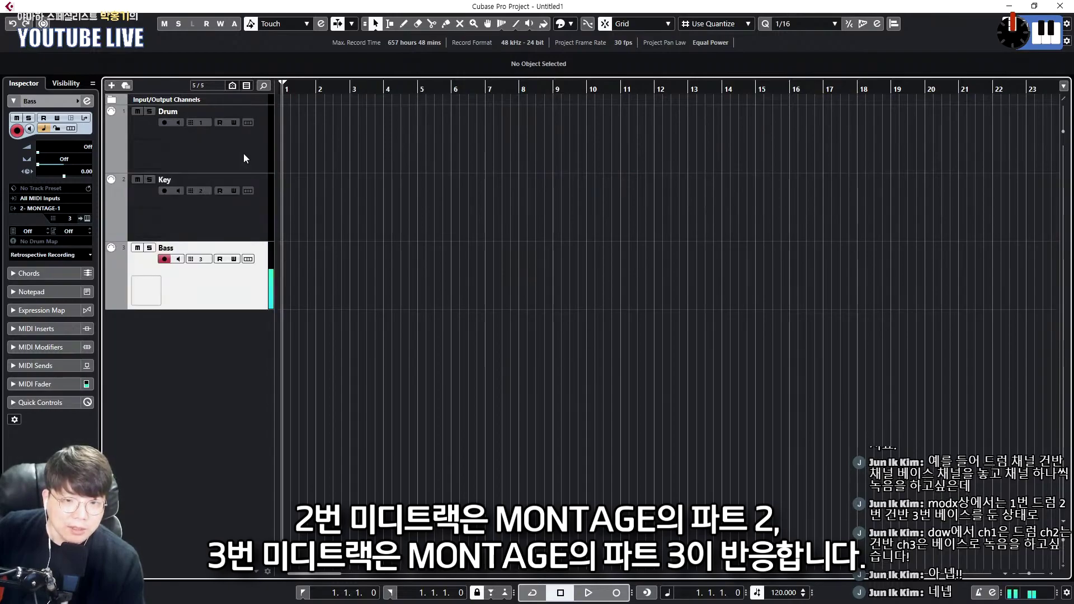
pyautogui.press('Up')
pyautogui.press('Up')
pyautogui.press('Down')
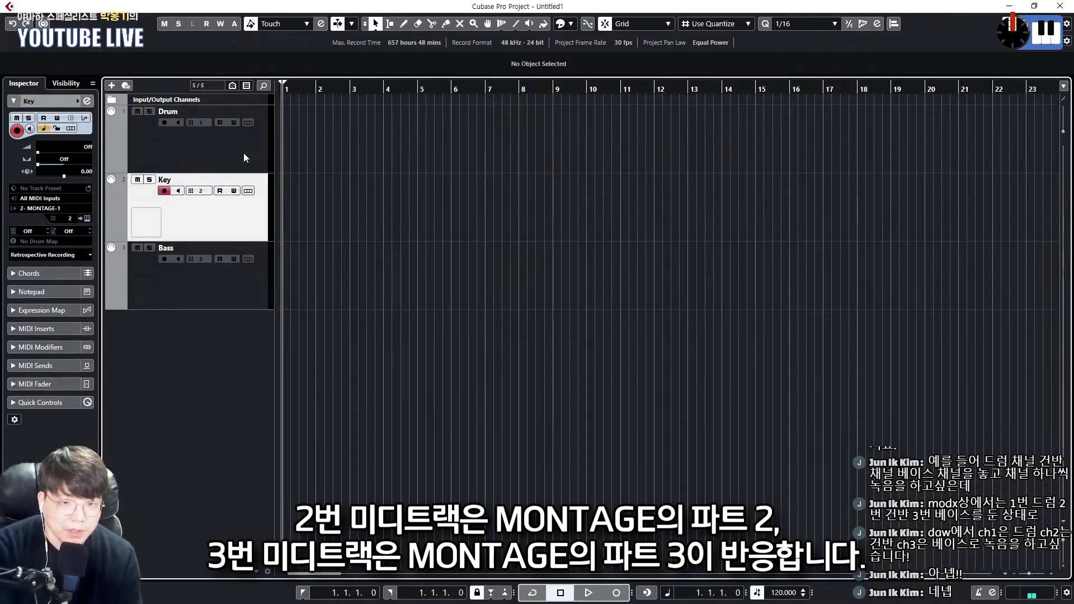
# Set the project tempo to 100 and record a drum pattern on the Drum track from bar 1
pyautogui.press('Up')
pyautogui.click(786, 595)
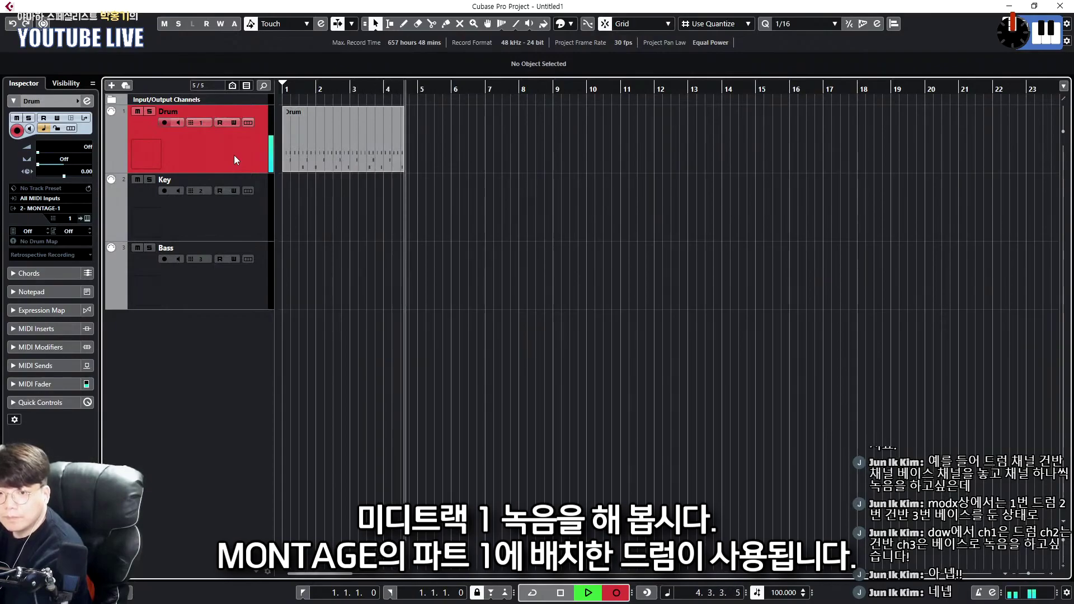
pyautogui.press('space')
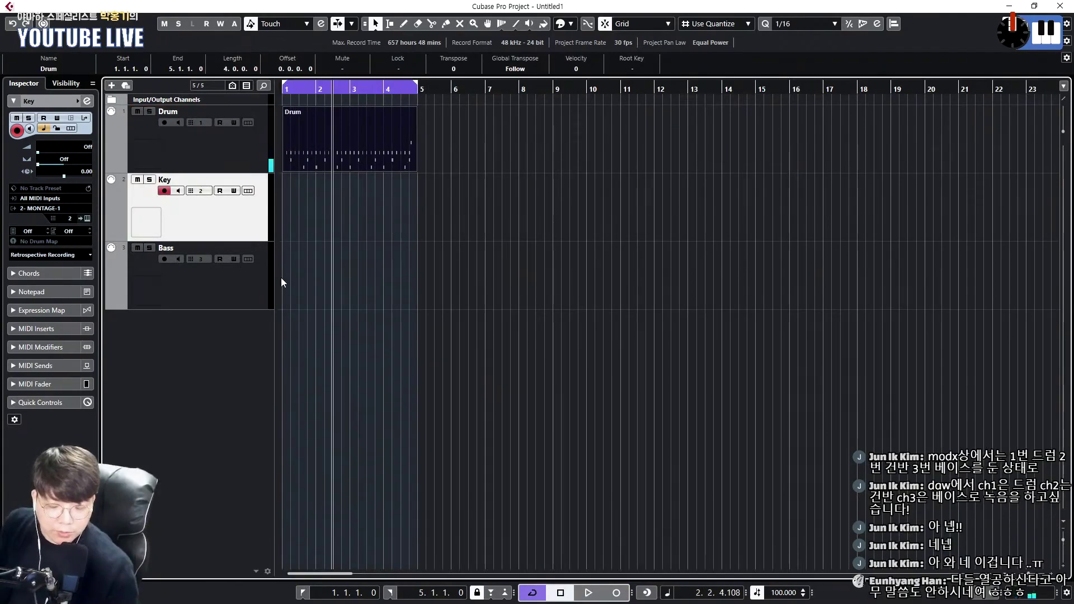
# Trim the drum part to four bars with the locators around it, and record a chord part on the Key track
pyautogui.press('KP_Divide')
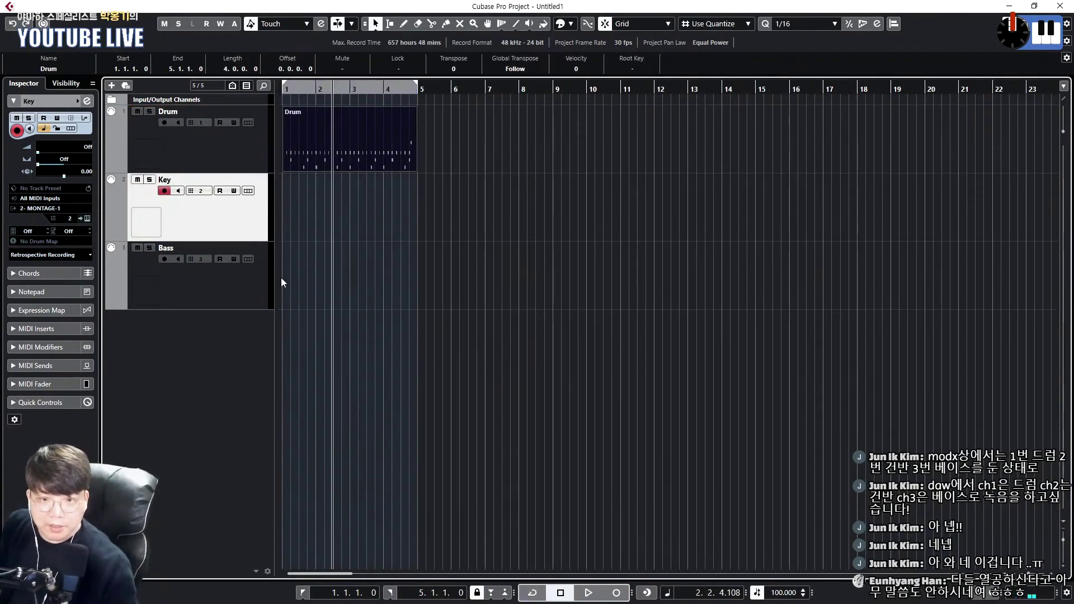
pyautogui.press('KP_Multiply')
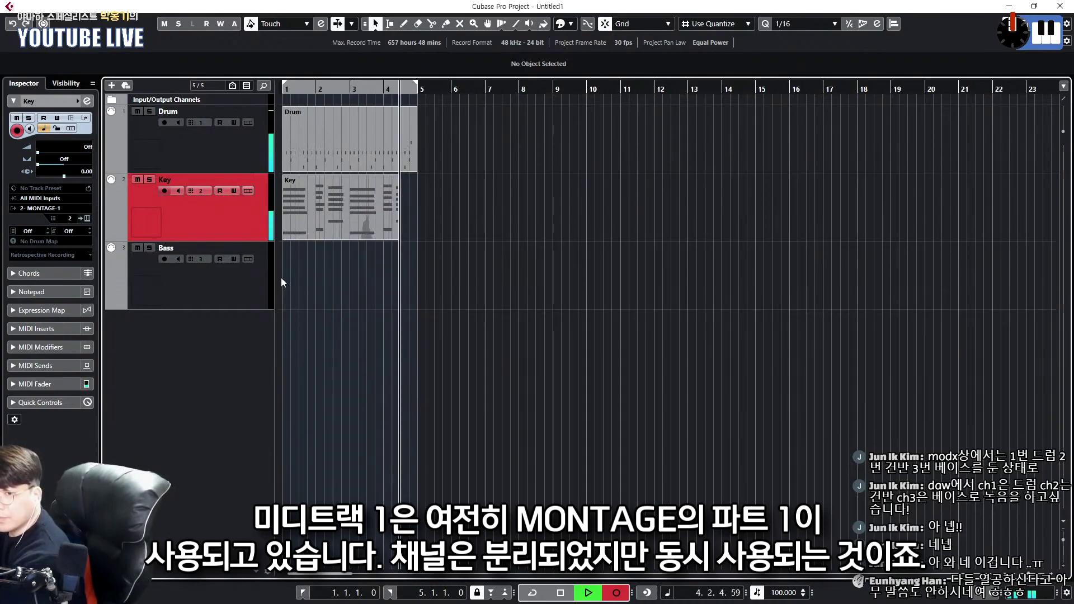
pyautogui.press('space')
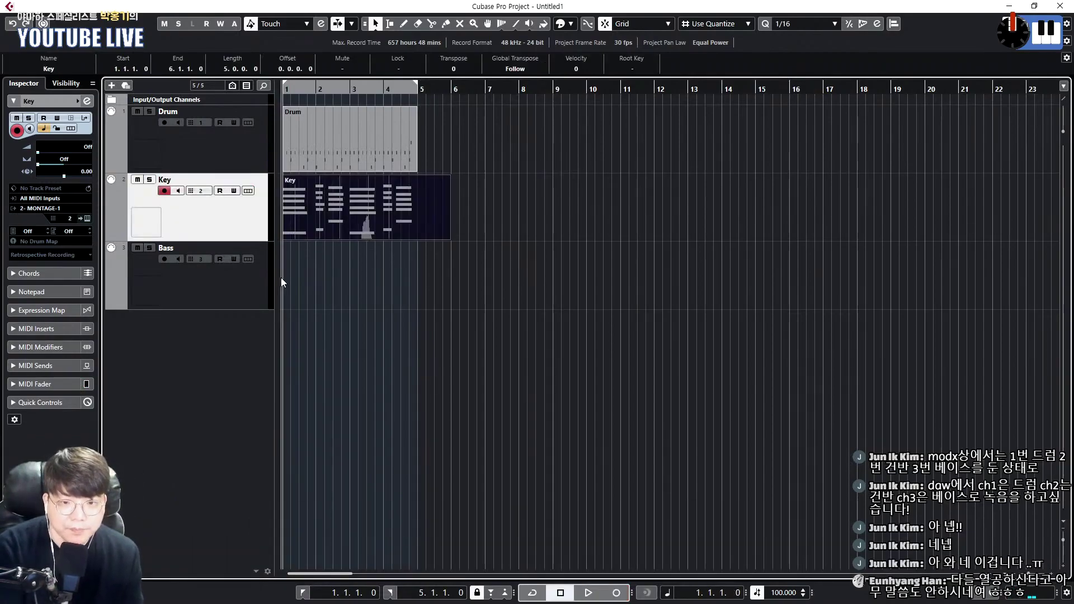
# Record a bass line on the Bass track from bar 1 along with the drum and key parts
pyautogui.moveTo(275, 275); pyautogui.dragTo(271, 277)
pyautogui.click(258, 285)
pyautogui.press('KP_Multiply')
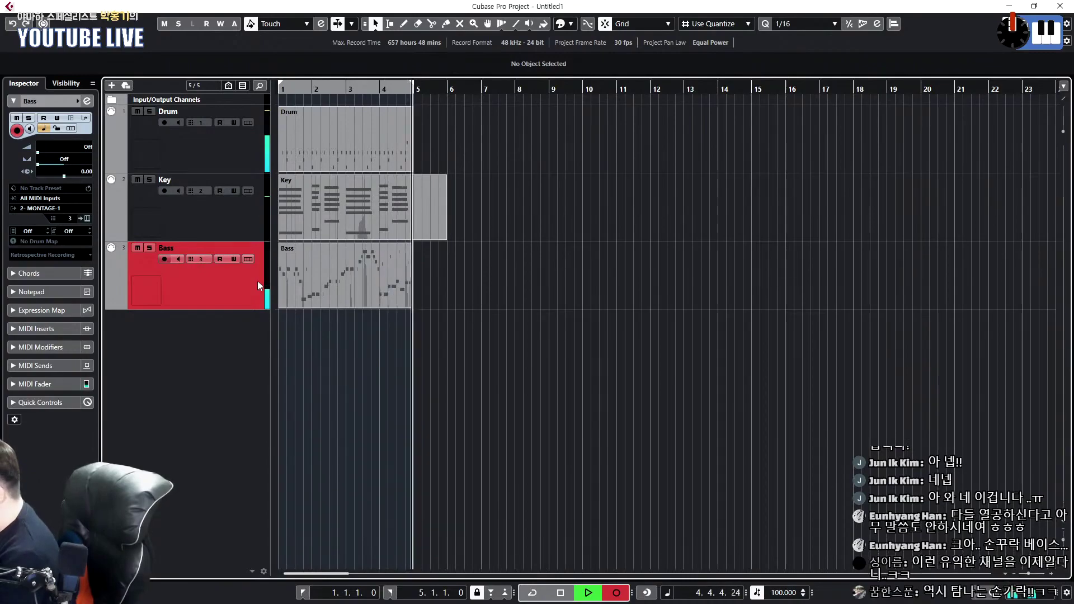
pyautogui.press('space')
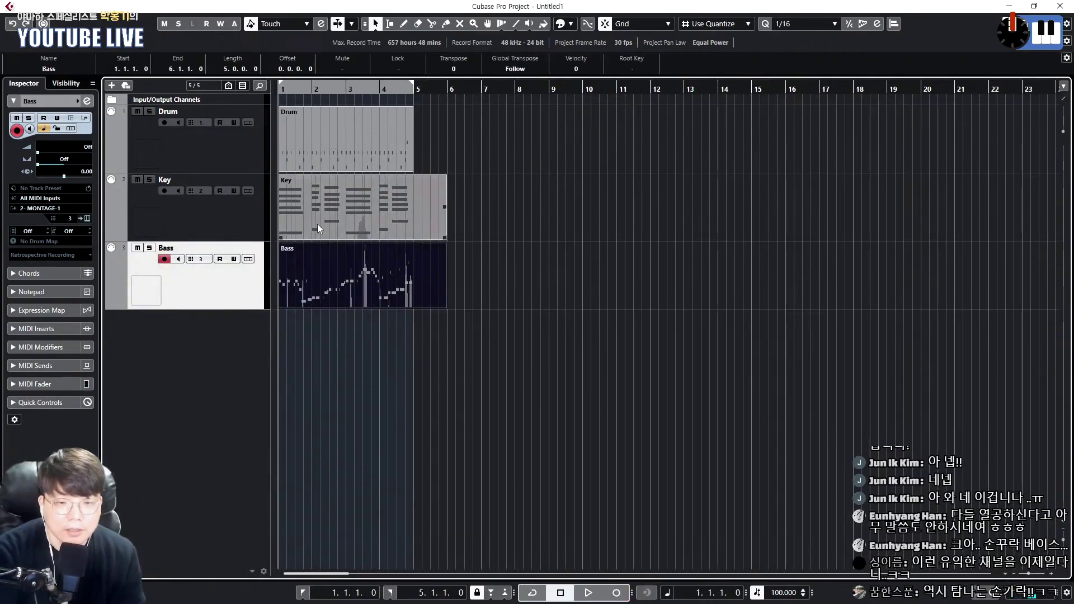
# Play the three recorded parts together and turn on cycle playback for the range from bar 1 to bar 5
pyautogui.press('space')
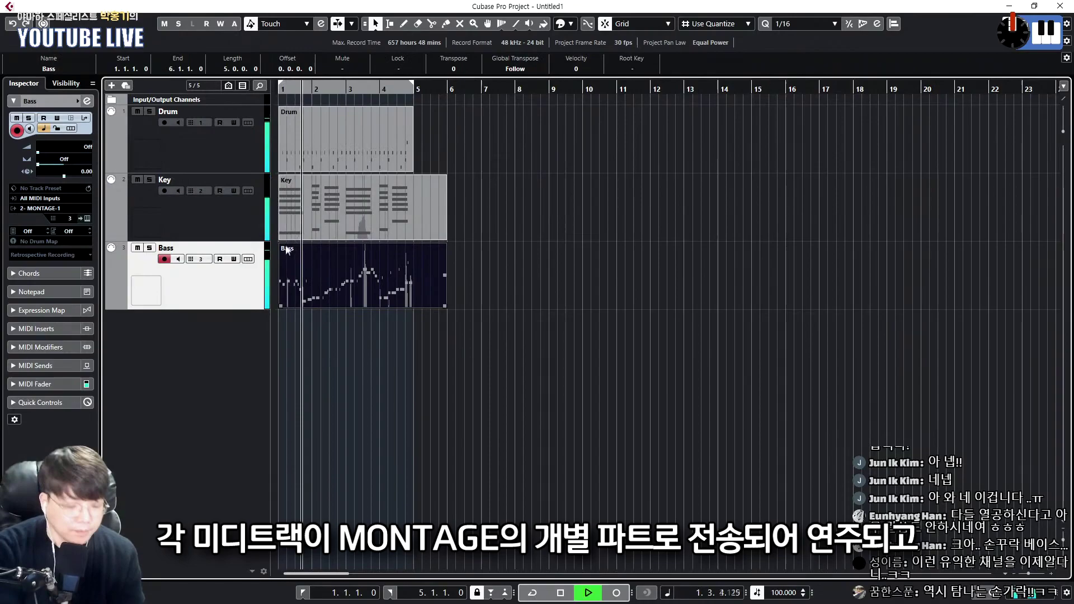
pyautogui.press('h')
pyautogui.press('h')
pyautogui.press('h')
pyautogui.press('h')
pyautogui.press('h')
pyautogui.press('h')
pyautogui.press('h')
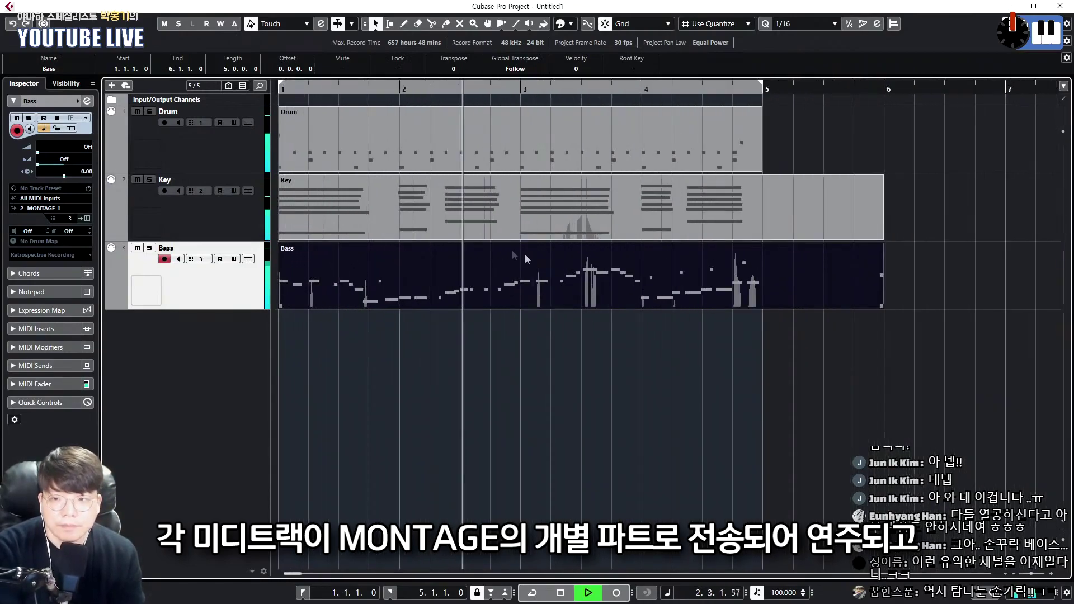
pyautogui.press('KP_Divide')
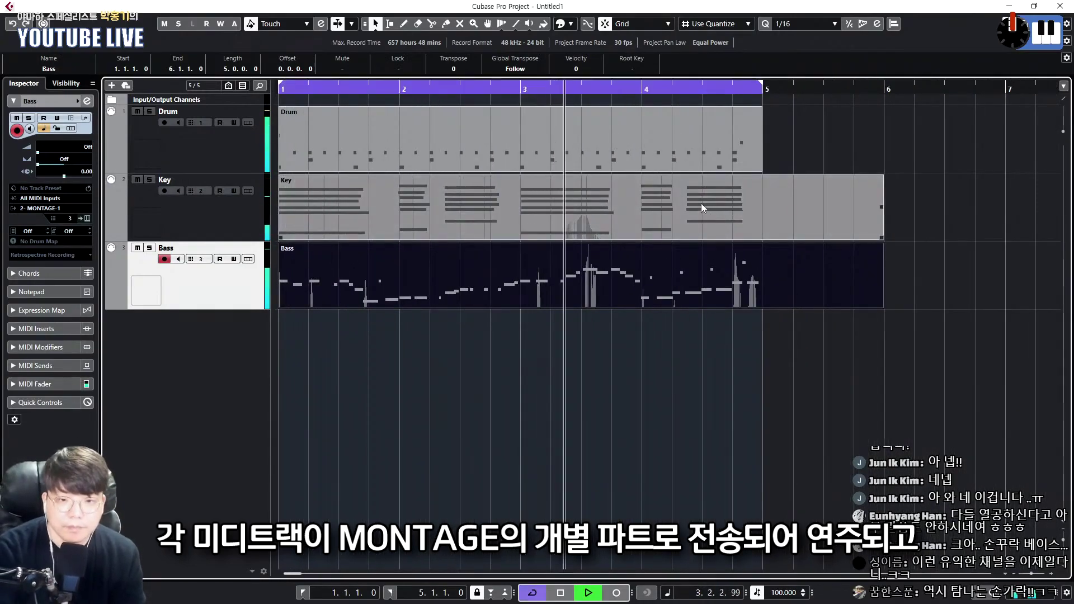
pyautogui.press('g')
pyautogui.press('g')
pyautogui.click(359, 383)
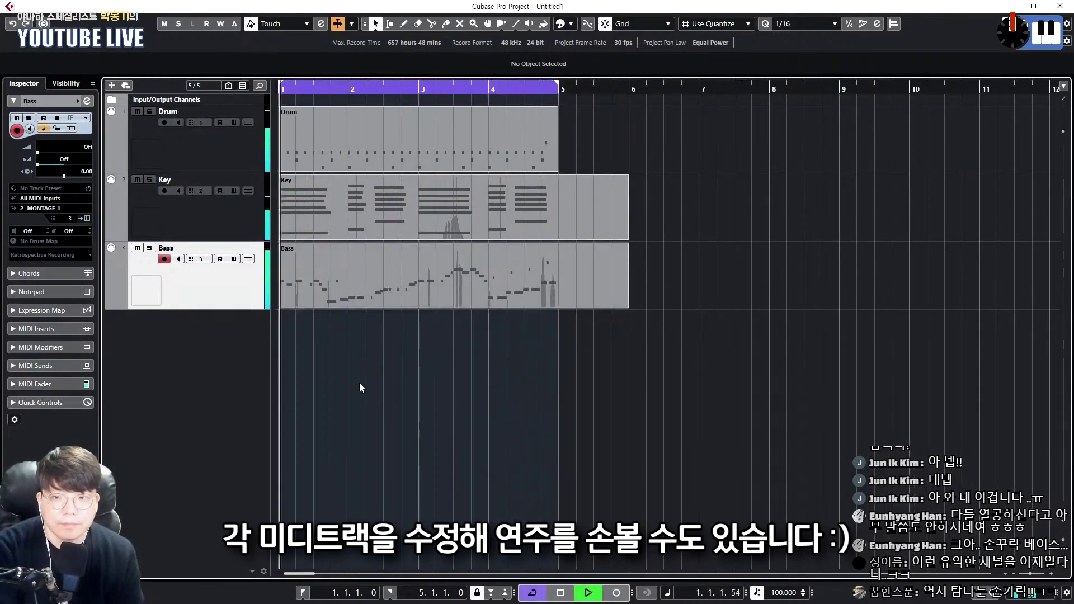
pyautogui.press('h')
pyautogui.press('h')
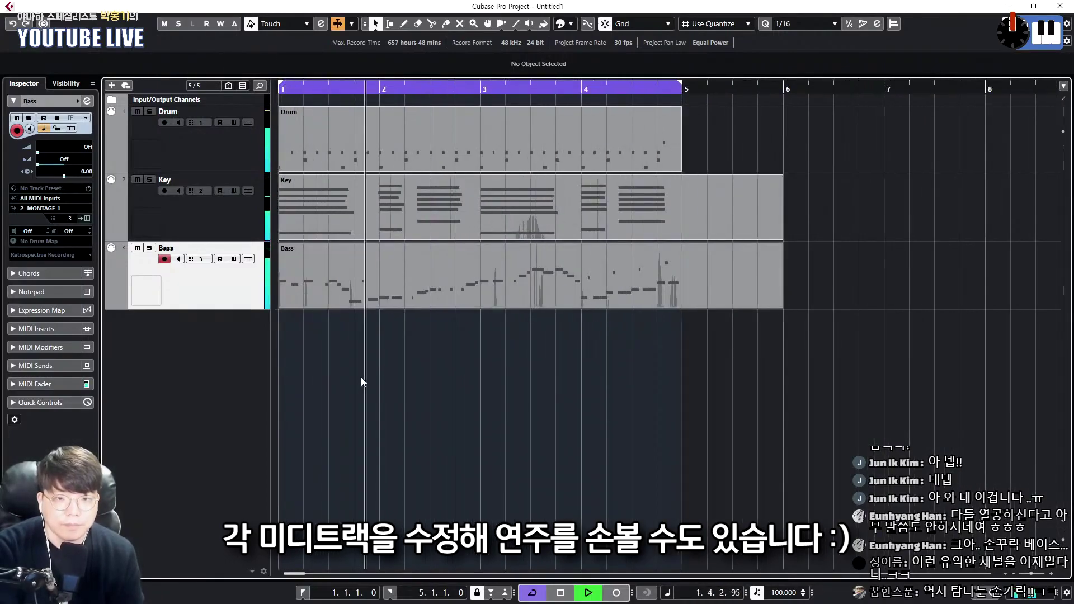
pyautogui.press('space')
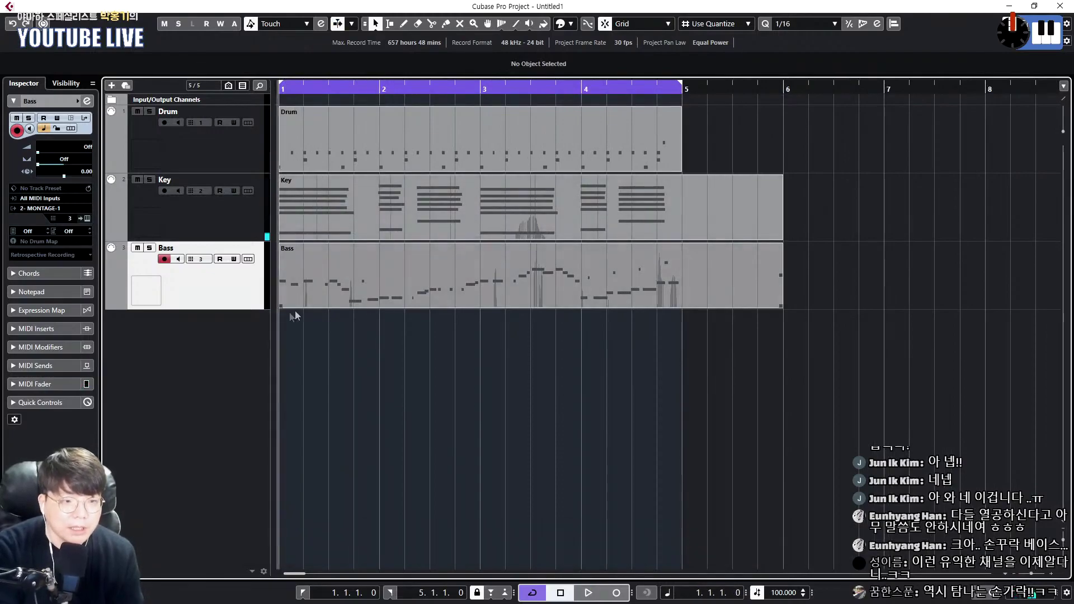
# Select the Drum, Key and Bass tracks in turn to compare their MIDI routing
pyautogui.click(245, 162)
pyautogui.click(254, 219)
pyautogui.click(254, 277)
pyautogui.click(255, 224)
pyautogui.click(249, 166)
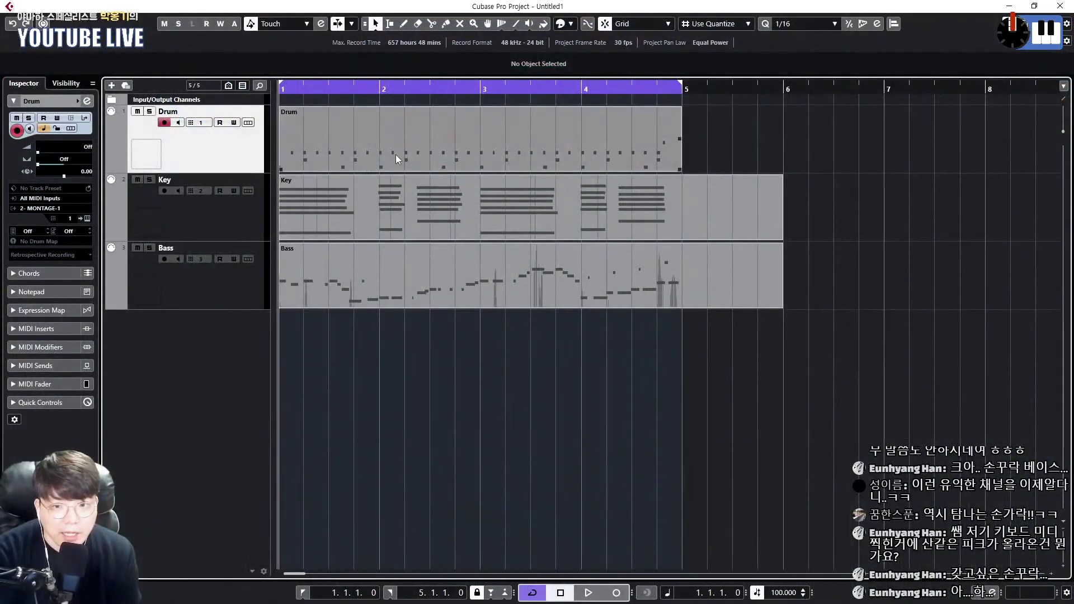
# Go through the recorded Drum, Key and Bass parts one after another, finishing with the Drum part selected
pyautogui.click(396, 155)
pyautogui.click(414, 209)
pyautogui.click(412, 263)
pyautogui.click(411, 213)
pyautogui.click(410, 149)
pyautogui.click(410, 208)
pyautogui.click(408, 256)
pyautogui.click(415, 218)
pyautogui.click(409, 156)
pyautogui.click(409, 203)
pyautogui.click(415, 257)
pyautogui.click(419, 206)
pyautogui.click(411, 156)
pyautogui.click(414, 207)
pyautogui.click(419, 254)
pyautogui.click(337, 150)
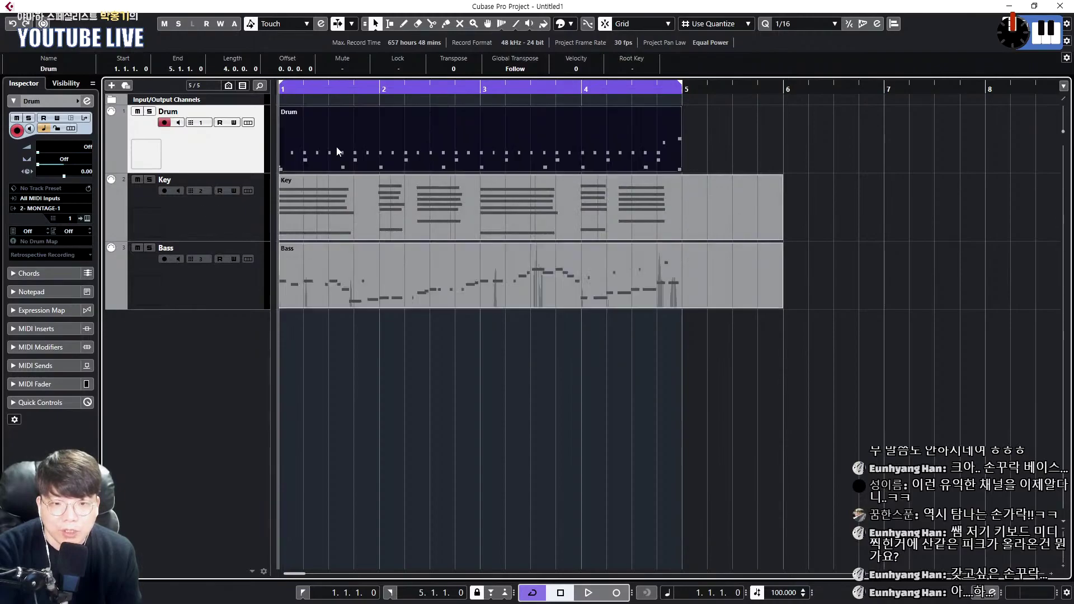
# Examine the available MIDI output and input ports of the Drum track without changing its routing
pyautogui.click(231, 218)
pyautogui.click(224, 258)
pyautogui.click(228, 223)
pyautogui.click(190, 154)
pyautogui.click(44, 208)
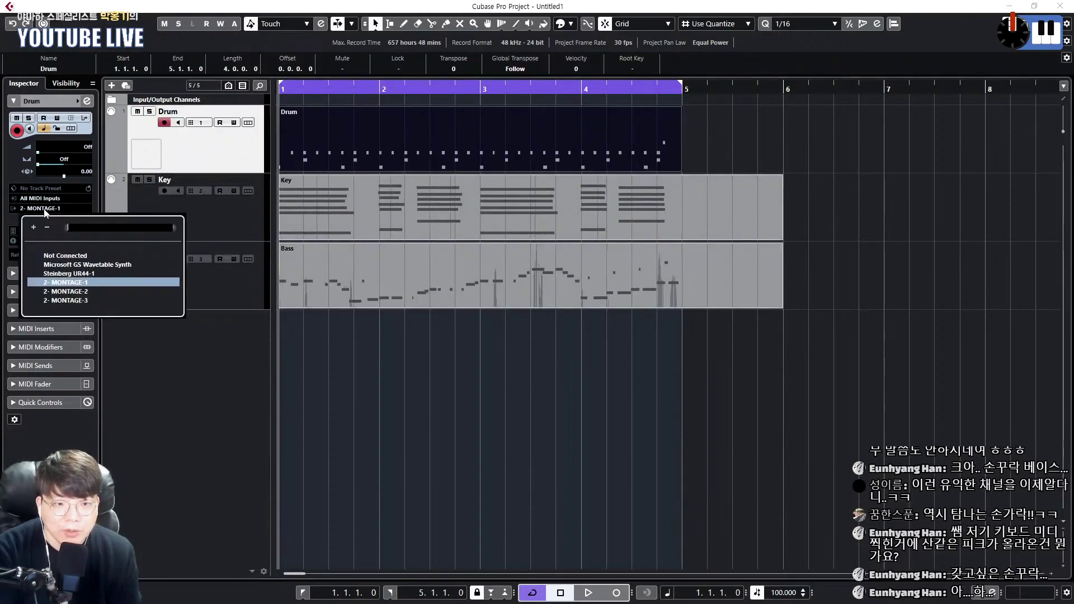
pyautogui.click(219, 160)
pyautogui.click(322, 138)
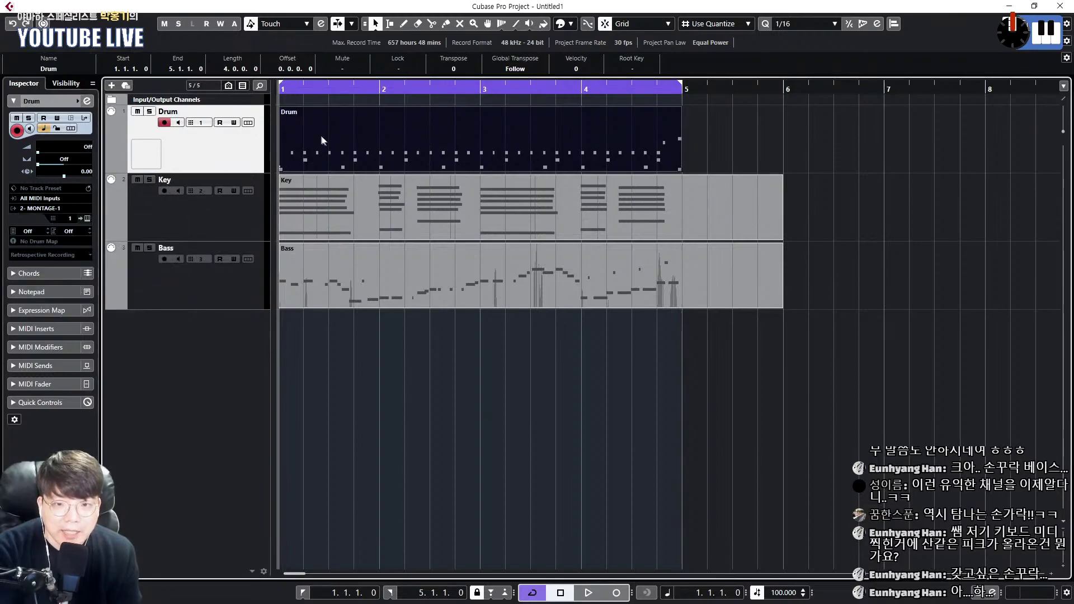
pyautogui.click(47, 210)
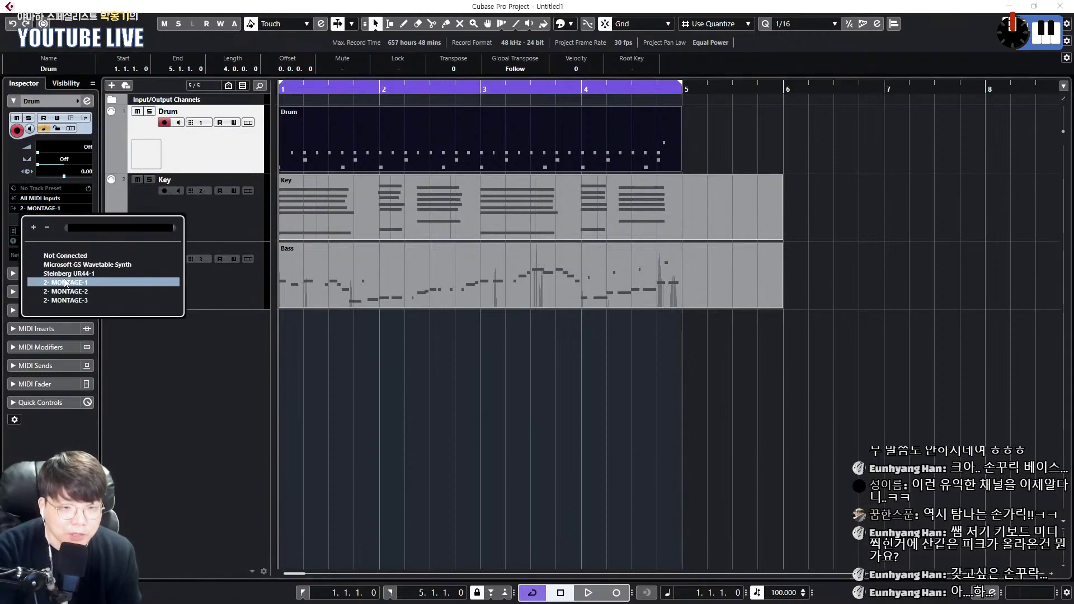
pyautogui.click(35, 199)
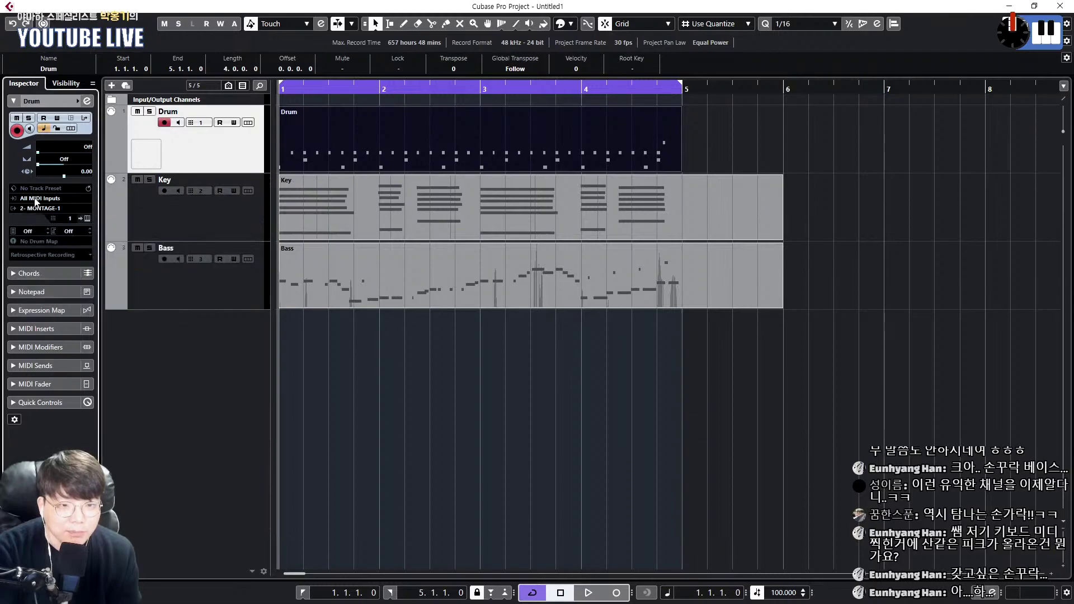
pyautogui.click(35, 200)
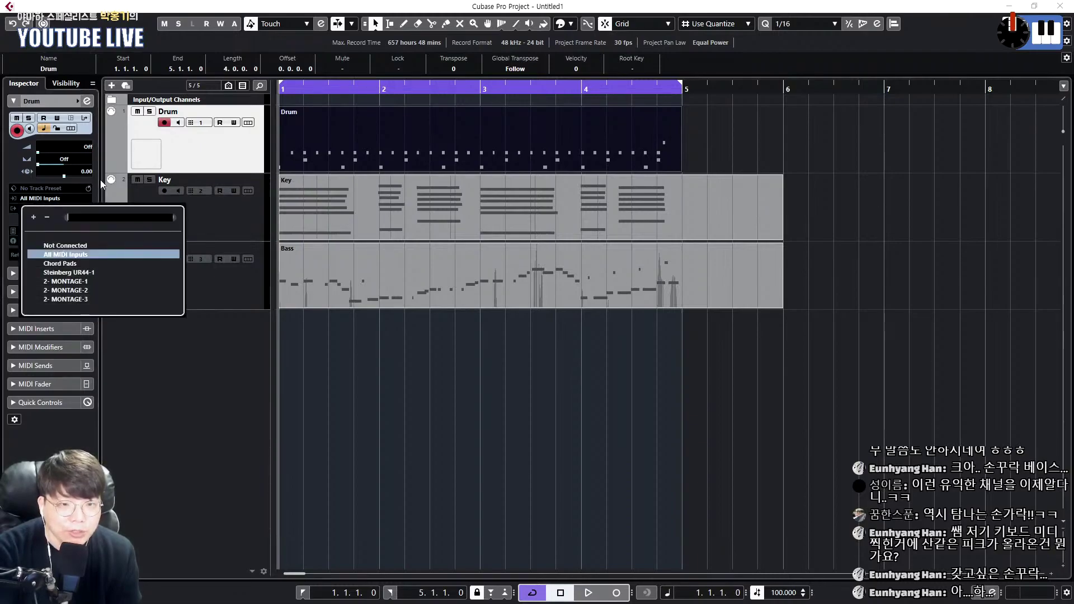
pyautogui.click(316, 157)
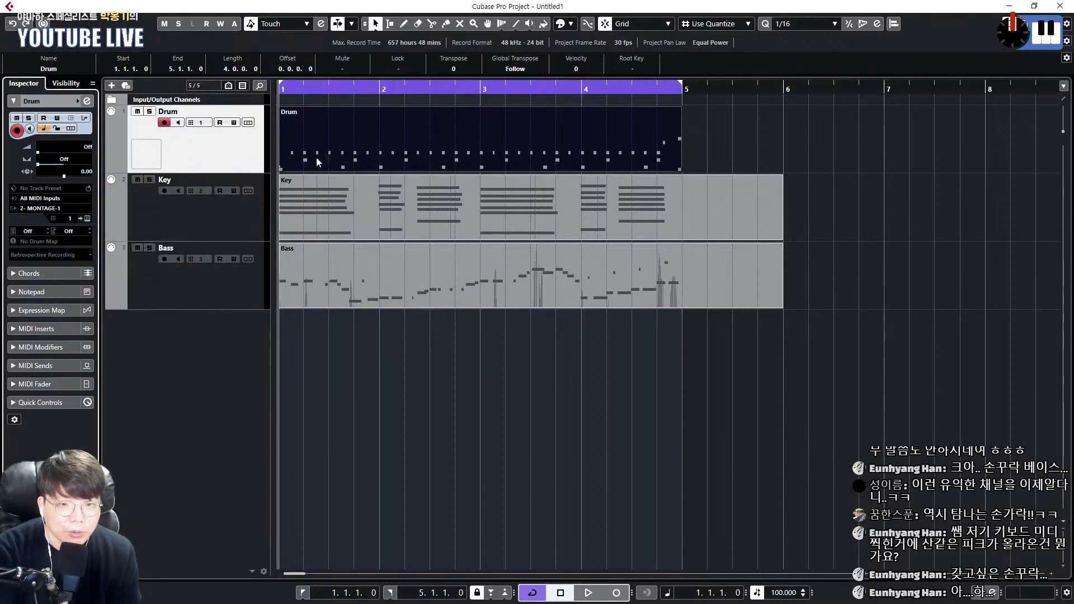
pyautogui.click(44, 209)
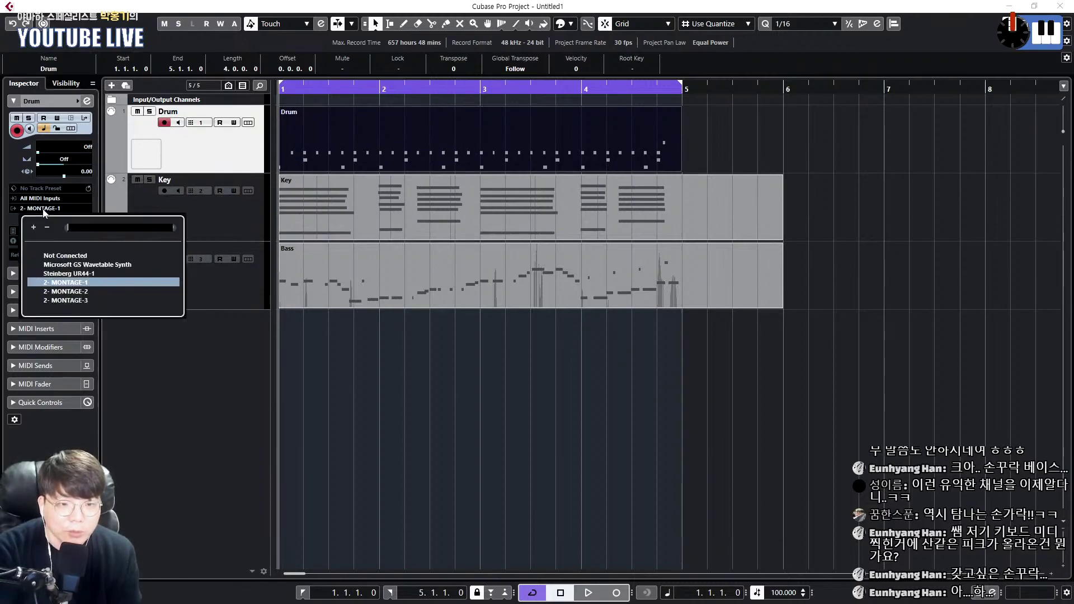
pyautogui.click(275, 161)
# Cycle through the three tracks to review their output port and channel settings, finishing on the Bass track
pyautogui.click(232, 217)
pyautogui.click(233, 270)
pyautogui.click(228, 223)
pyautogui.click(221, 151)
pyautogui.click(217, 213)
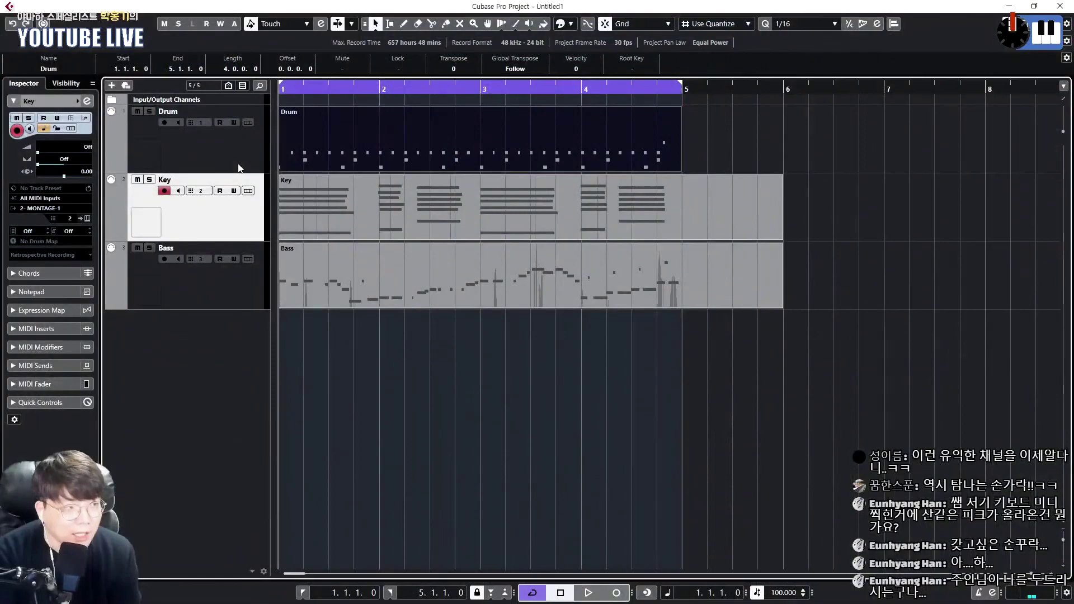
pyautogui.click(224, 159)
pyautogui.click(226, 207)
pyautogui.click(226, 275)
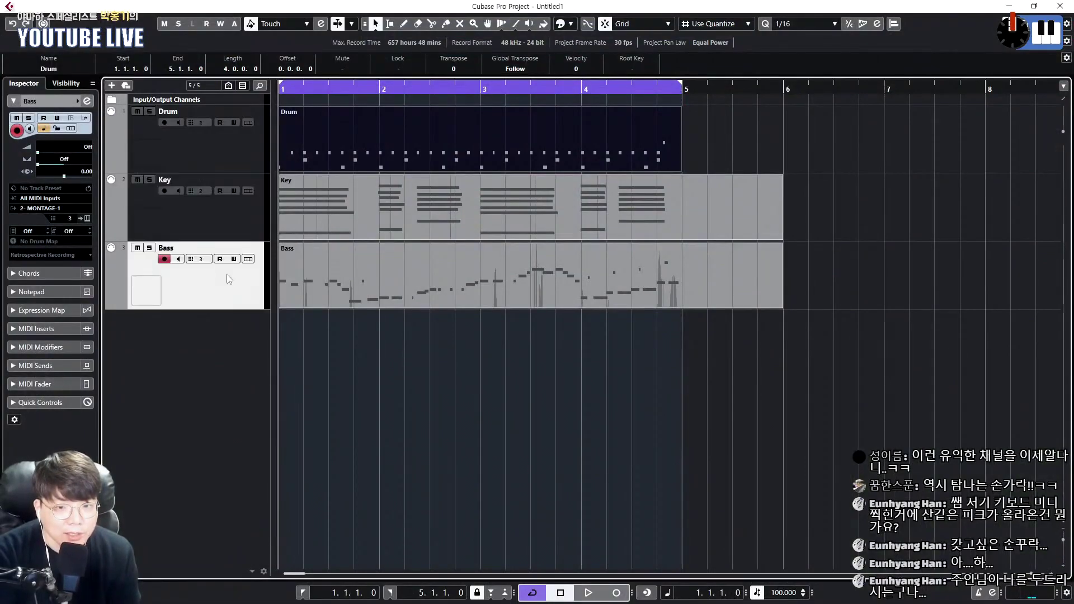
# Add a stereo audio track with USB Main L / R as its input below the Bass track and enlarge its height
pyautogui.rightClick(214, 351)
pyautogui.click(217, 351)
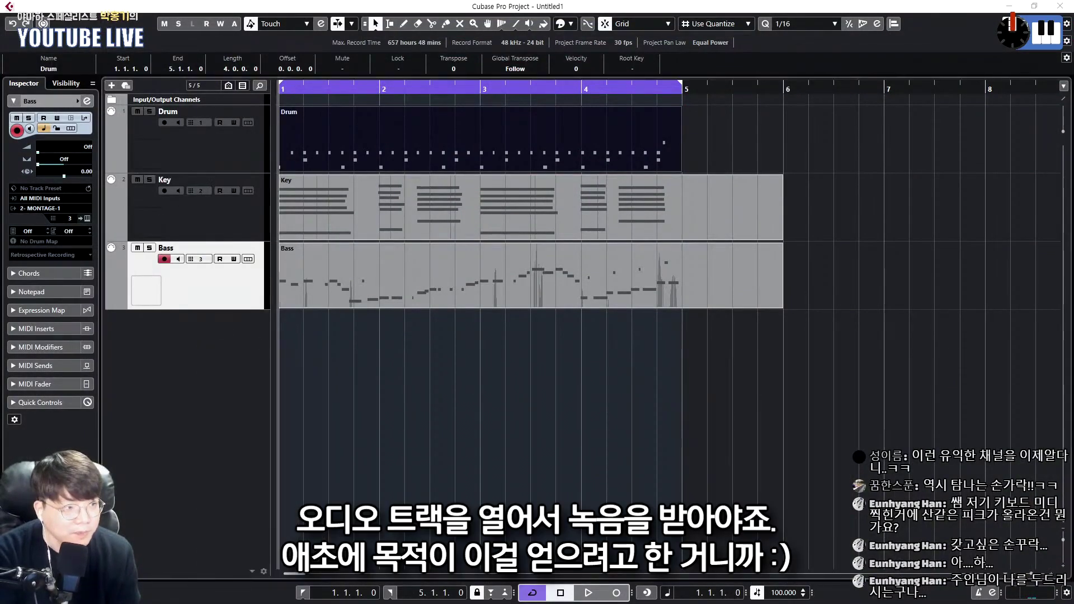
pyautogui.click(391, 267)
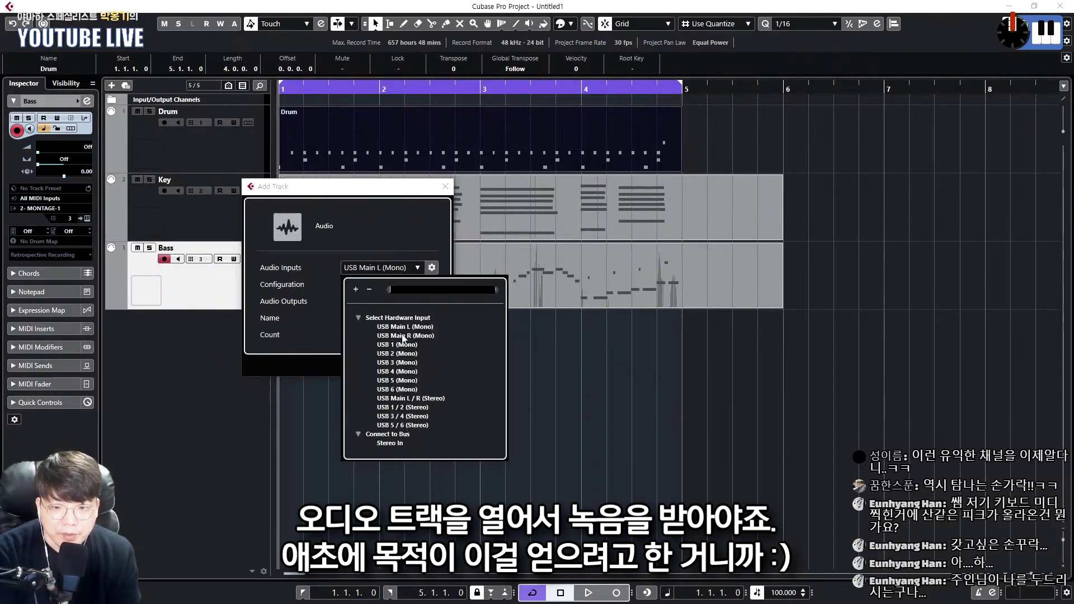
pyautogui.click(409, 399)
pyautogui.click(384, 368)
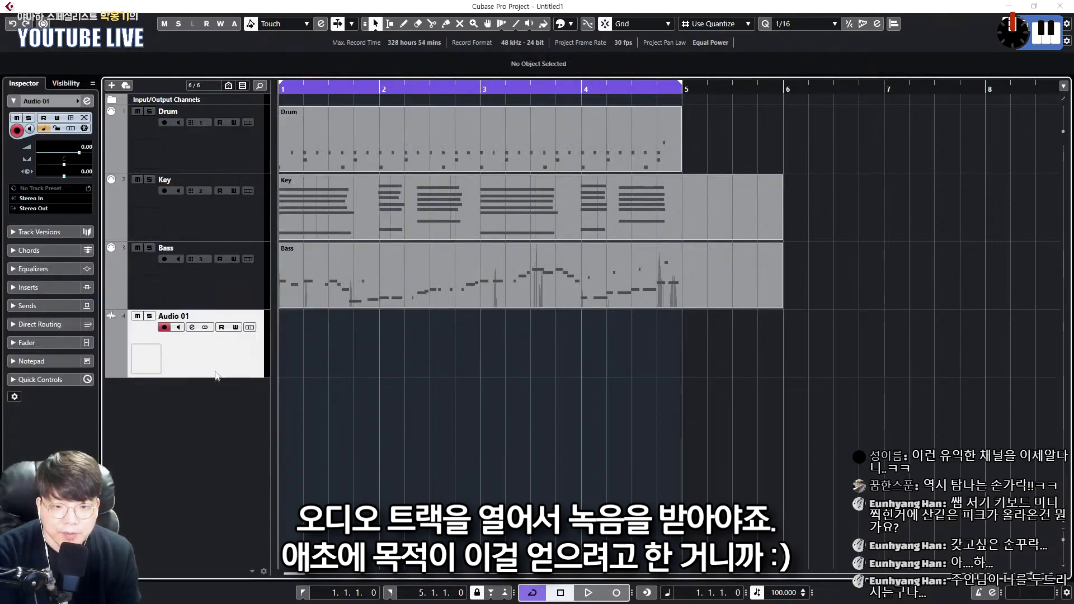
pyautogui.moveTo(217, 377); pyautogui.dragTo(217, 441)
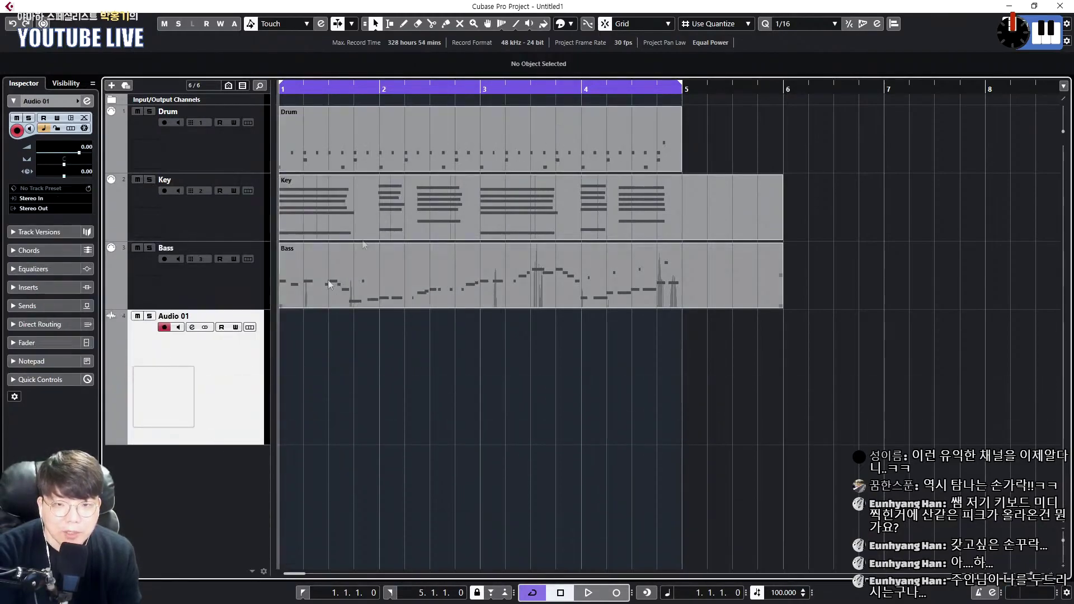
# Turn off cycle mode and record the combined playback of the Drum, Key and Bass tracks onto the Audio 01 track
pyautogui.click(390, 88)
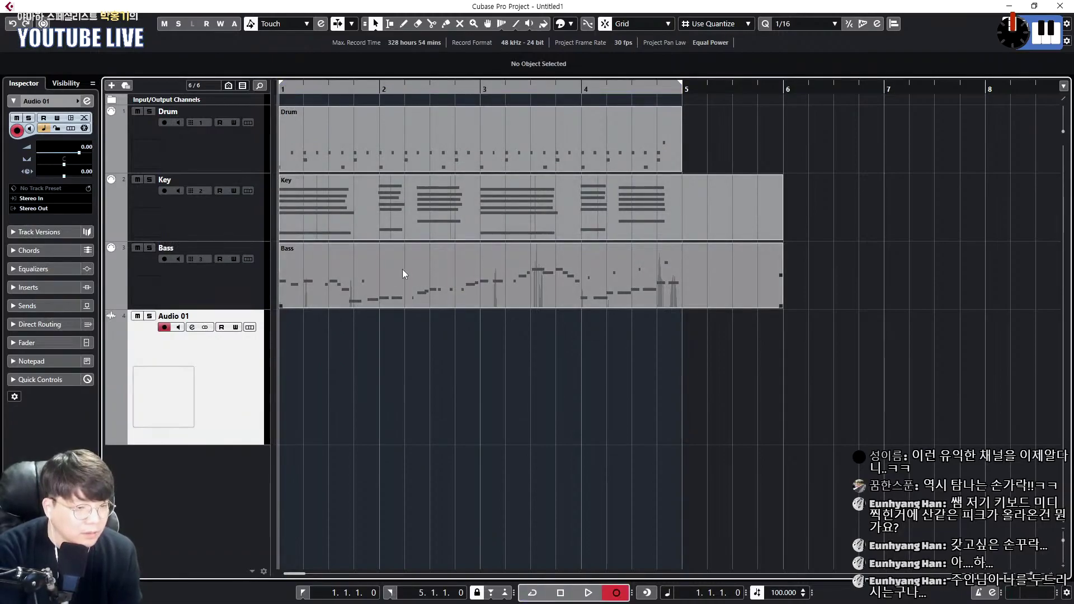
pyautogui.press('KP_Multiply')
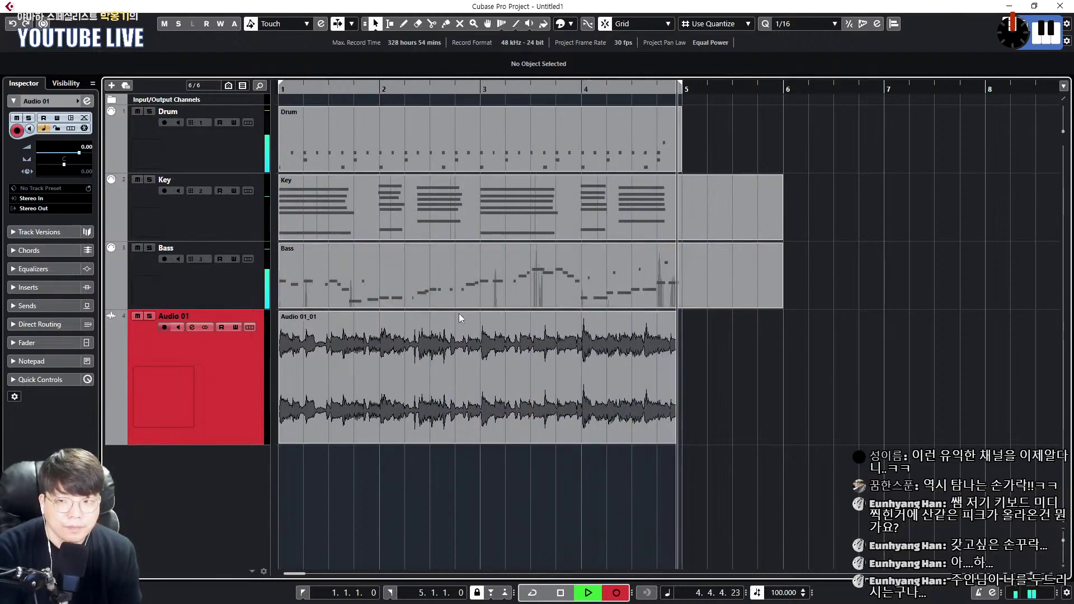
pyautogui.press('space')
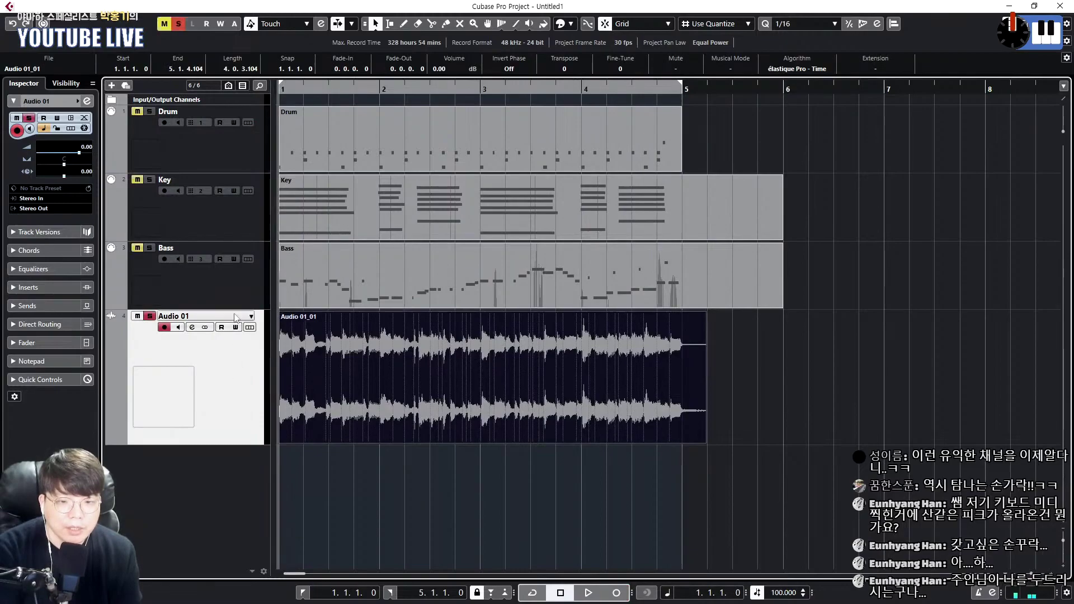
# Play back the soloed Audio 01 recording to hear the combined mix, and turn cycle mode back on
pyautogui.click(420, 458)
pyautogui.press('space')
pyautogui.click(320, 378)
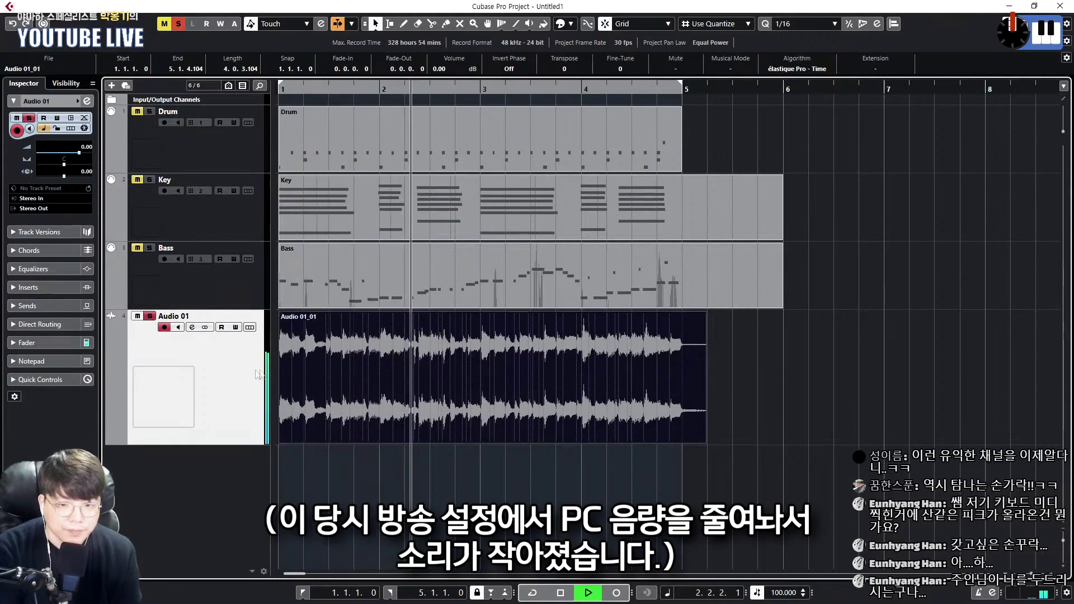
pyautogui.press('KP_Divide')
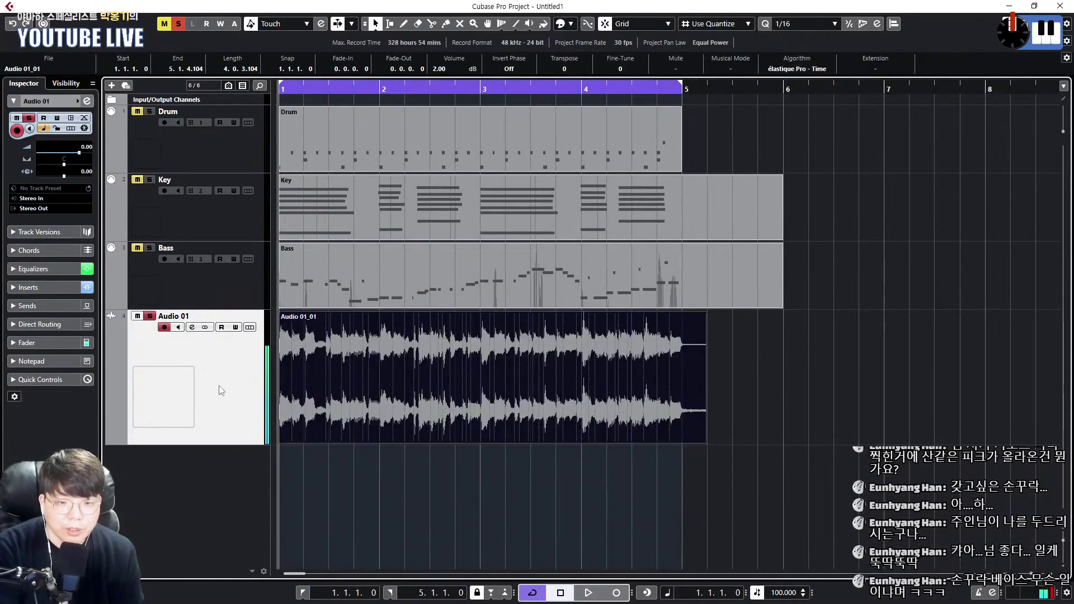
# Remove the Audio 01 track together with its combined recording, and select the Key track
pyautogui.rightClick(219, 390)
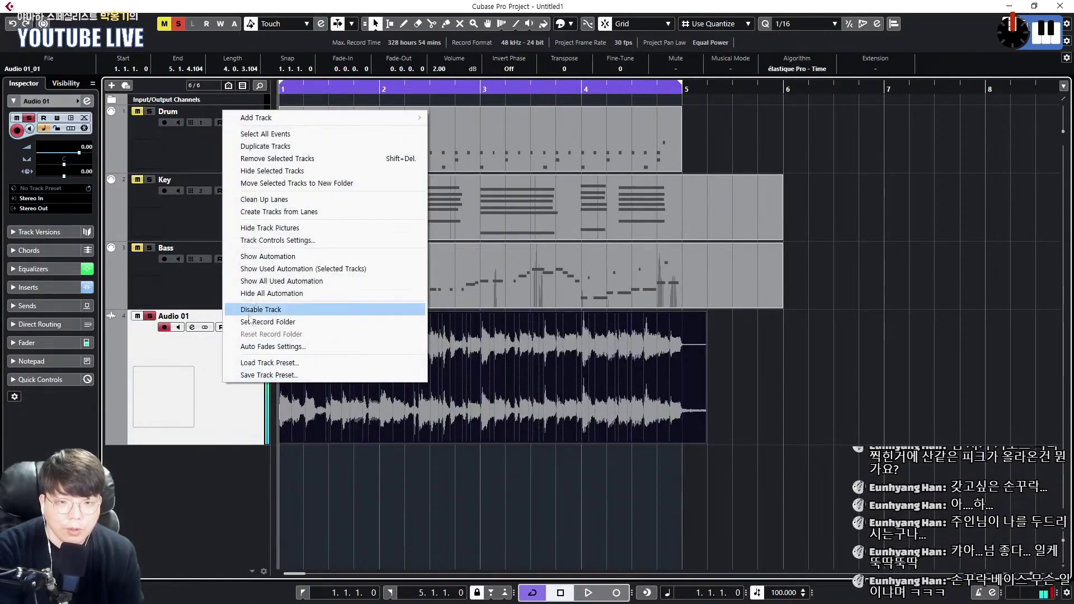
pyautogui.click(240, 154)
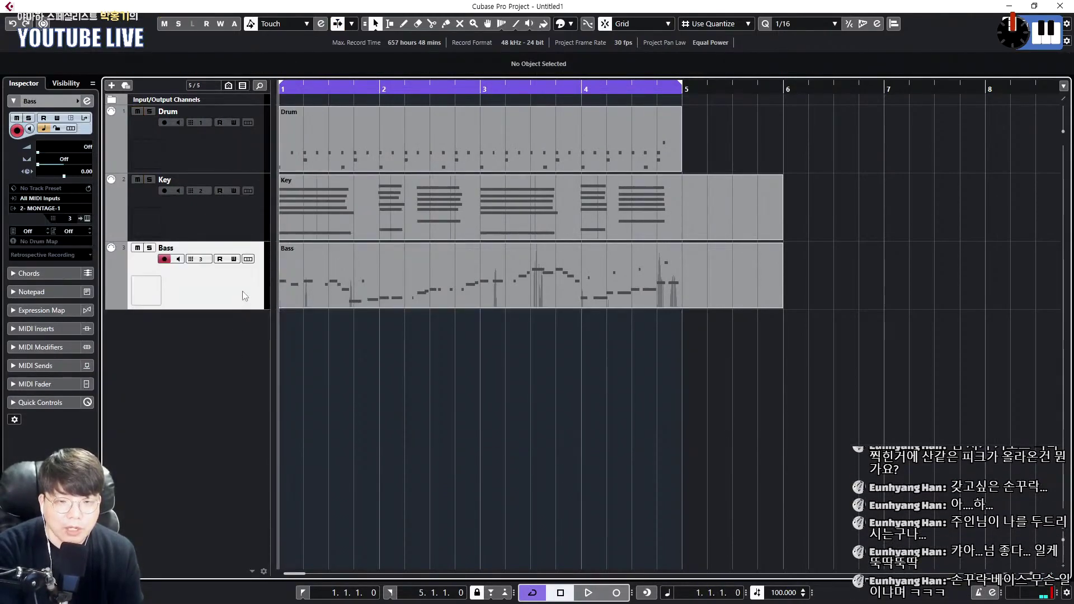
pyautogui.click(237, 160)
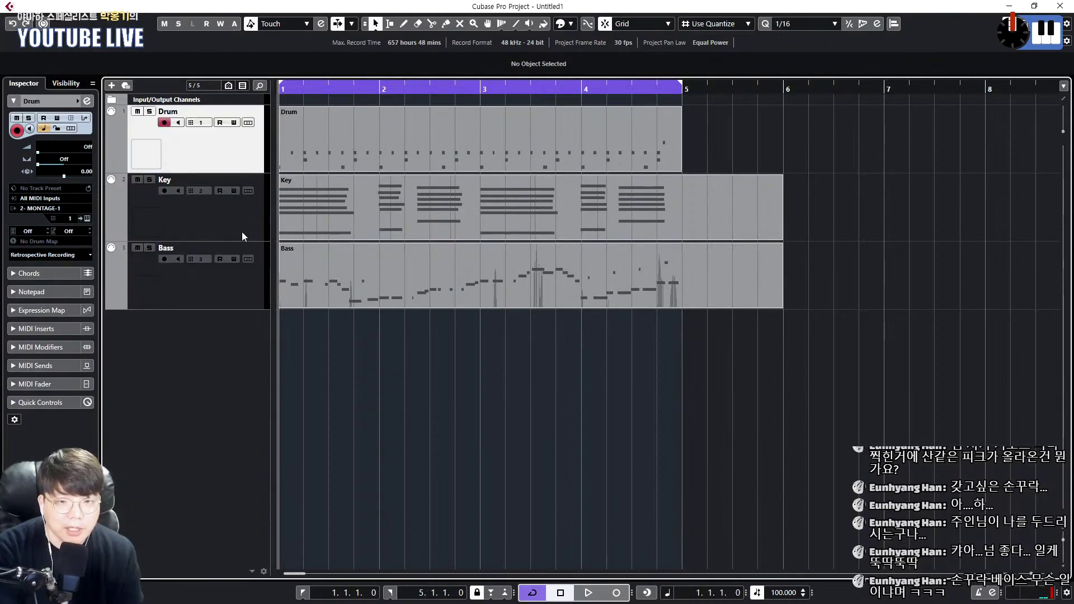
pyautogui.click(241, 232)
# Add three stereo audio tracks with Stereo In as input and Stereo Out as output, and move the Bass track above them
pyautogui.rightClick(203, 338)
pyautogui.click(261, 344)
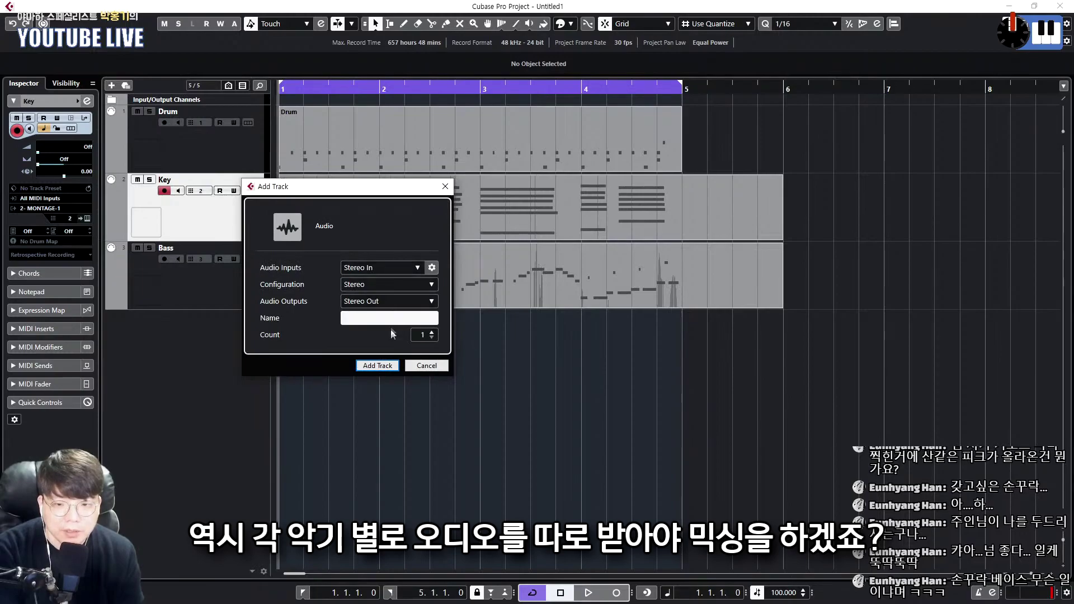
pyautogui.click(433, 333)
pyautogui.click(433, 333)
pyautogui.click(377, 366)
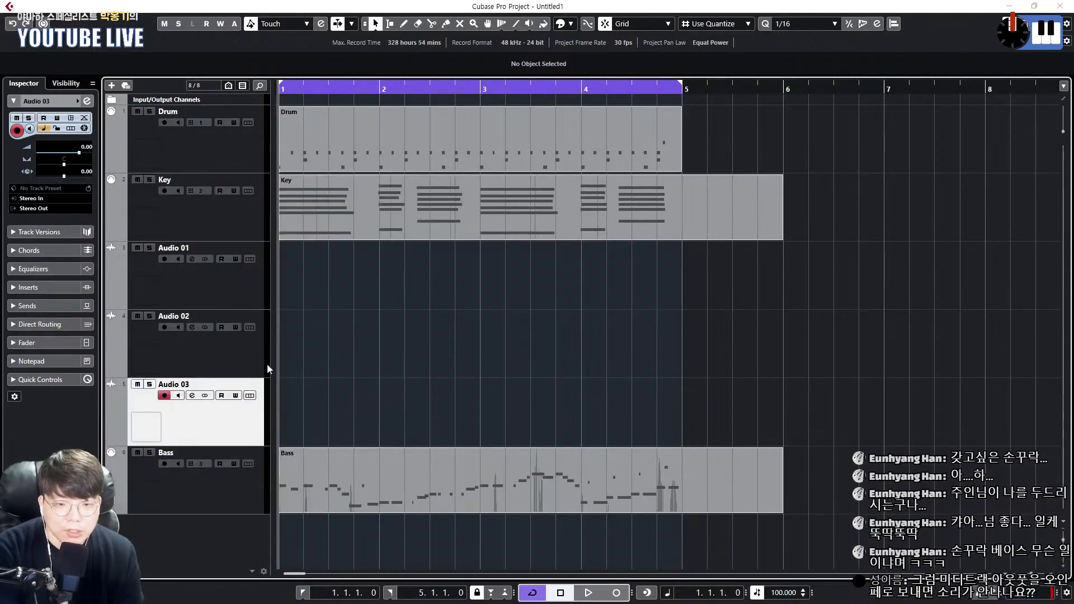
pyautogui.moveTo(244, 455); pyautogui.dragTo(240, 246)
# Colour the tracks Audio 01, Audio 02 and Audio 03 red
pyautogui.click(244, 374)
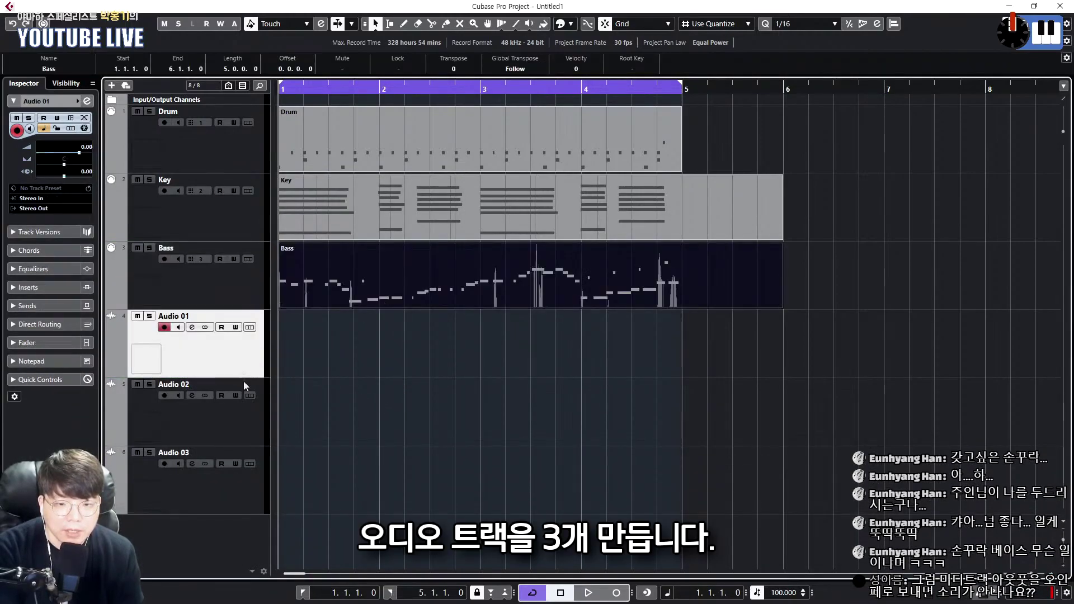
pyautogui.keyDown('shift'); pyautogui.click(242, 448); pyautogui.keyUp('shift')
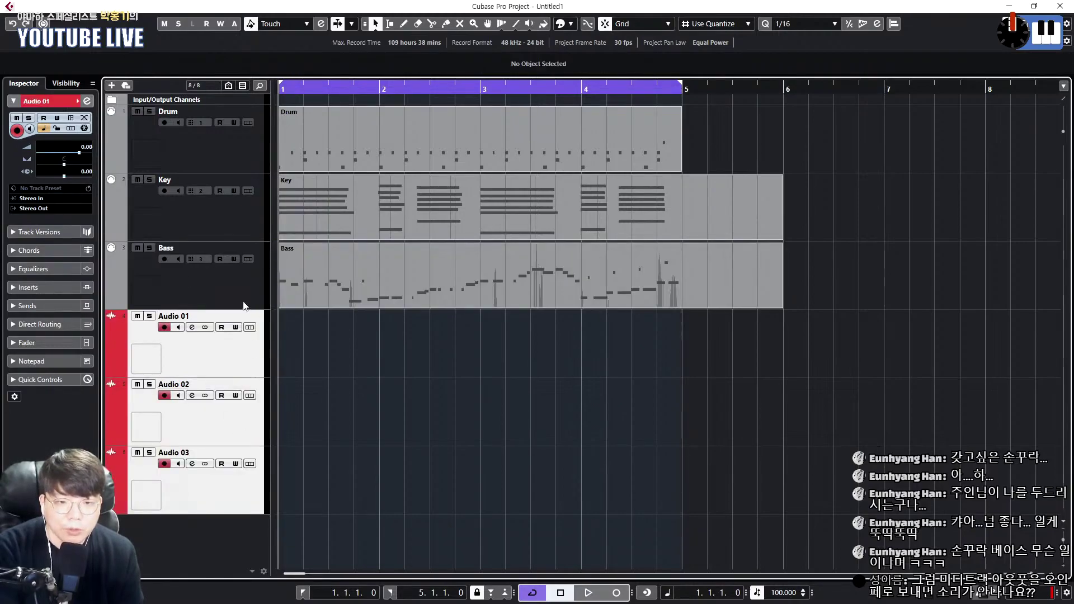
pyautogui.click(244, 306)
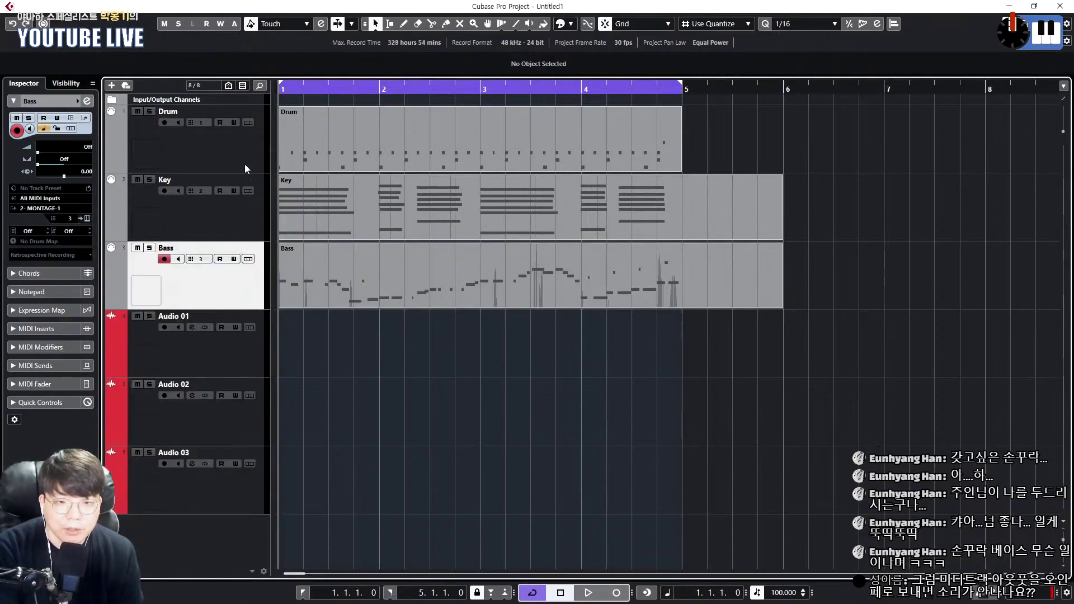
# Solo the Drum track and record it in real time onto Audio 01 with cycle mode turned off
pyautogui.keyDown('shift'); pyautogui.click(244, 163); pyautogui.keyUp('shift')
pyautogui.click(247, 152)
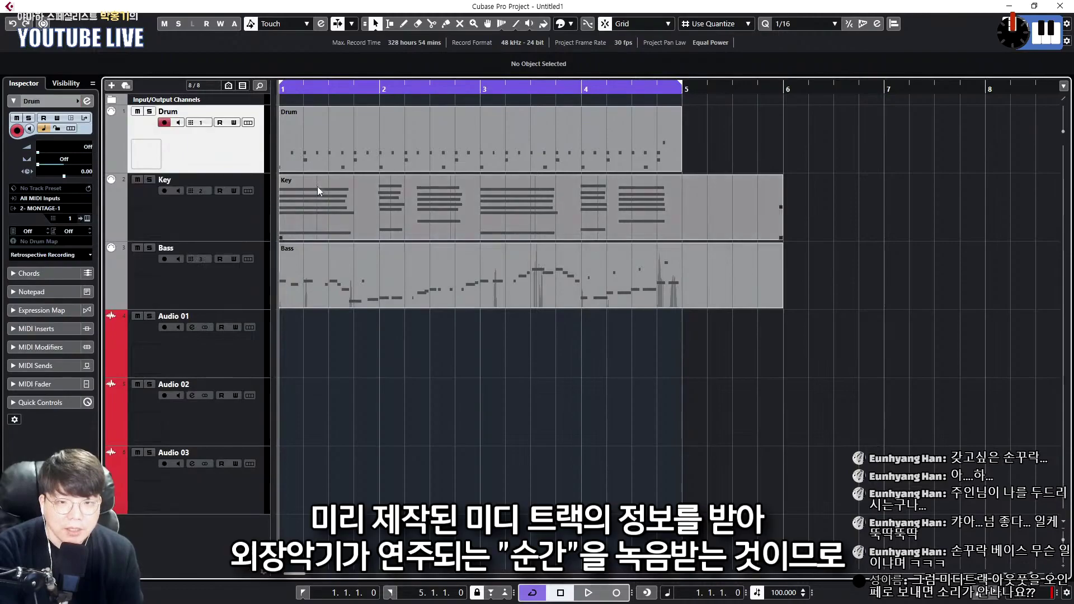
pyautogui.moveTo(303, 370); pyautogui.dragTo(666, 121)
pyautogui.click(577, 349)
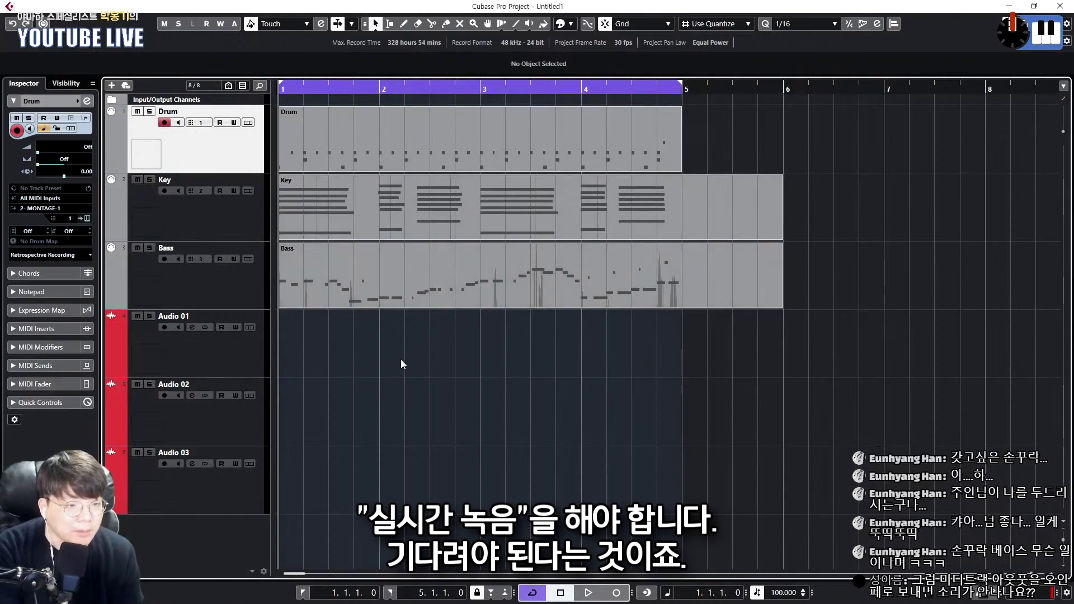
pyautogui.press('s')
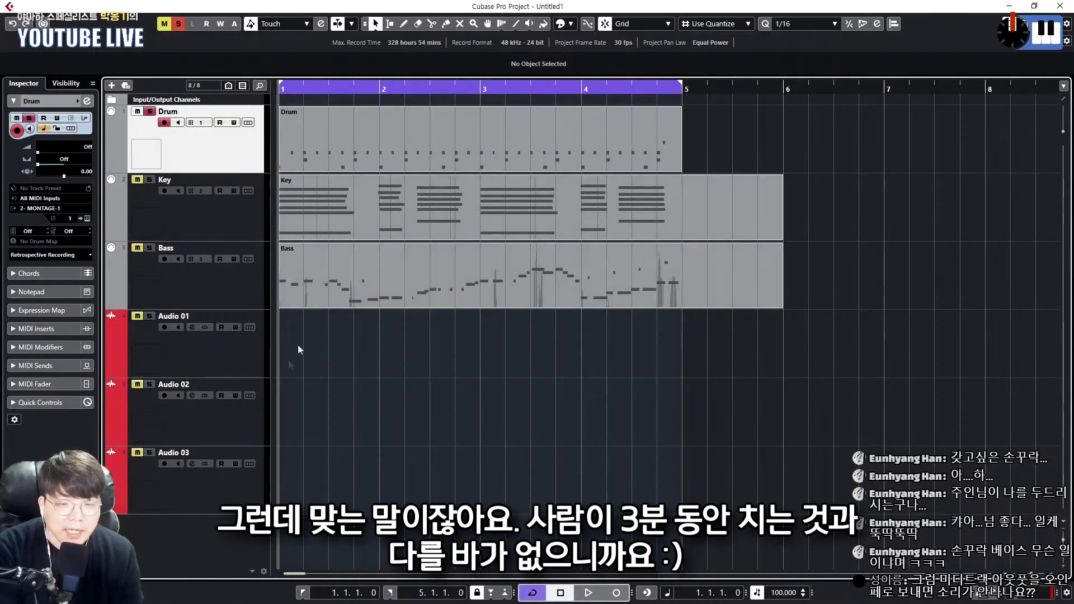
pyautogui.click(239, 368)
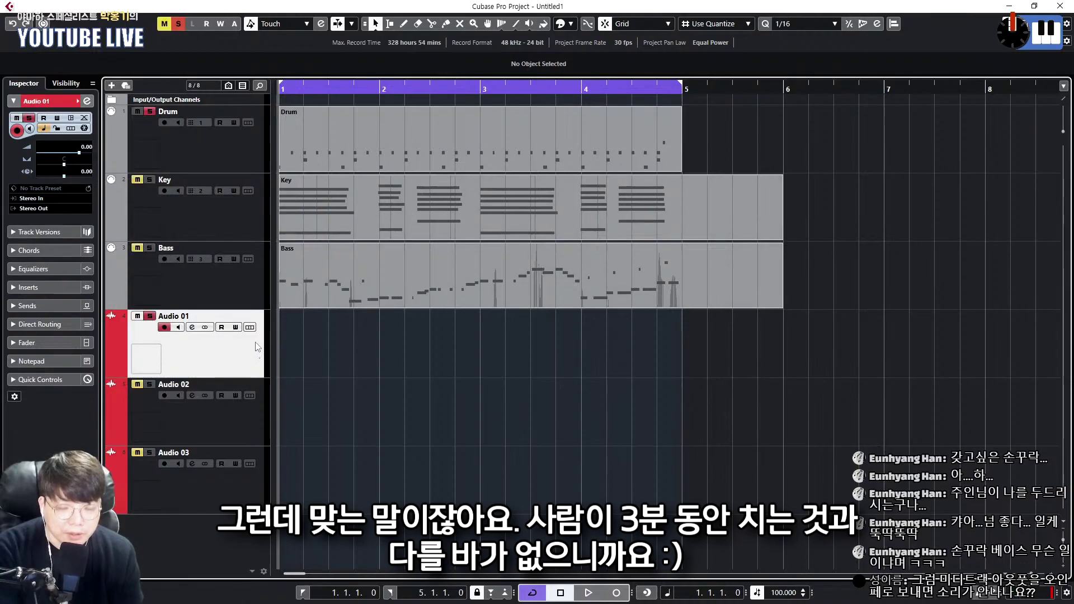
pyautogui.press('/')
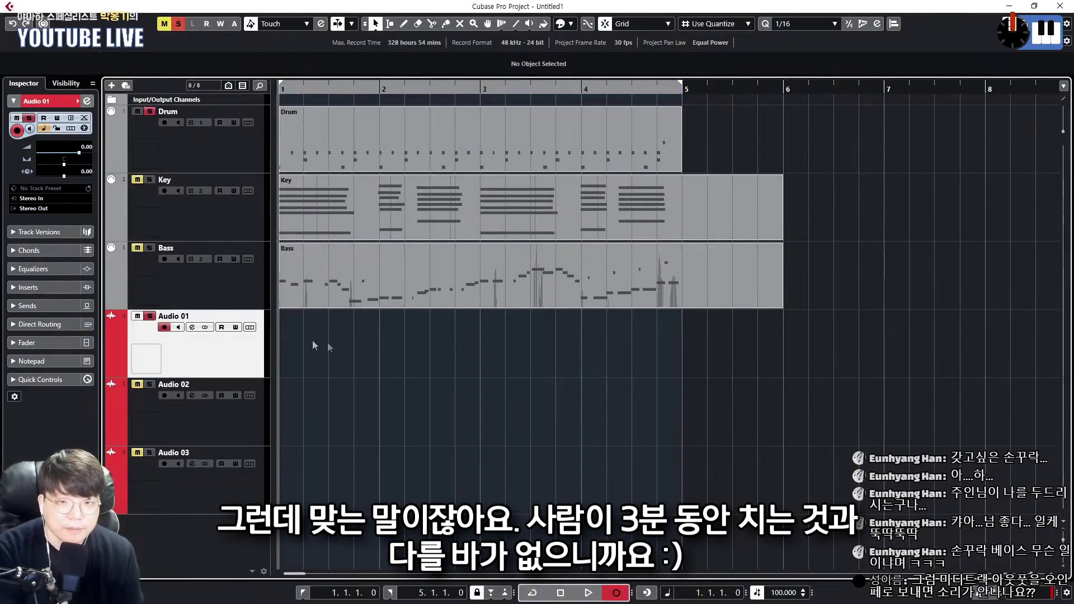
pyautogui.press('KP_Multiply')
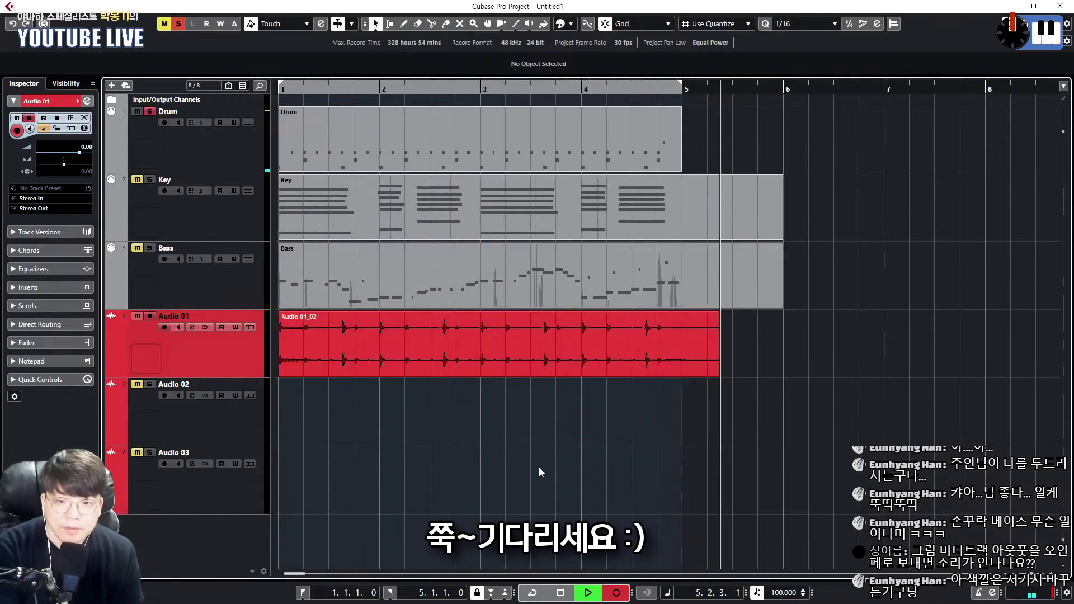
pyautogui.press('space')
# Switch the solo from Drum to Key and record the Key part onto Audio 02
pyautogui.click(235, 154)
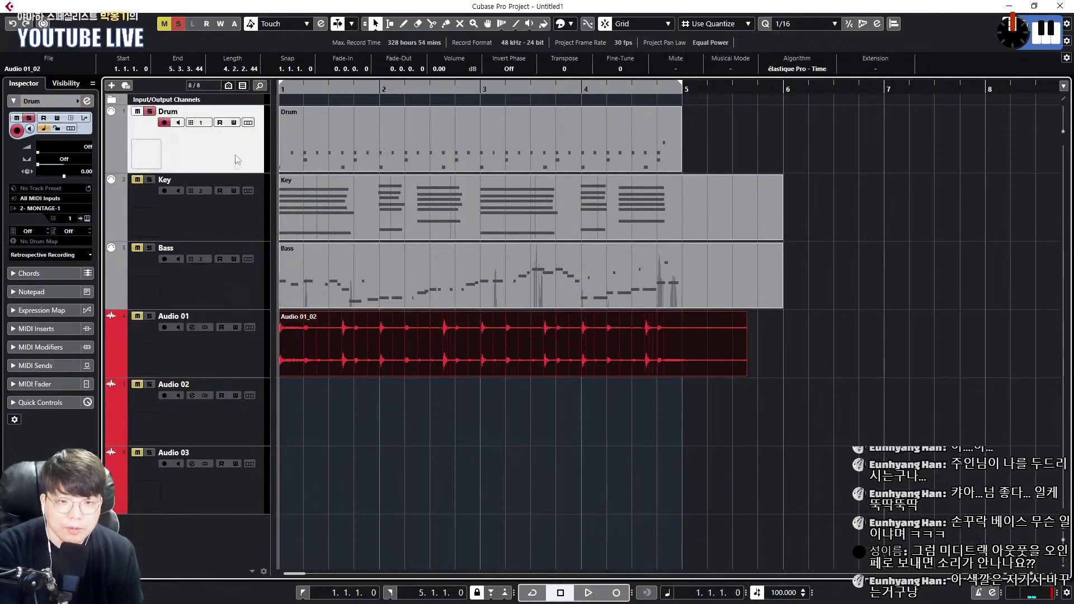
pyautogui.press('s')
pyautogui.click(245, 225)
pyautogui.press('s')
pyautogui.click(250, 416)
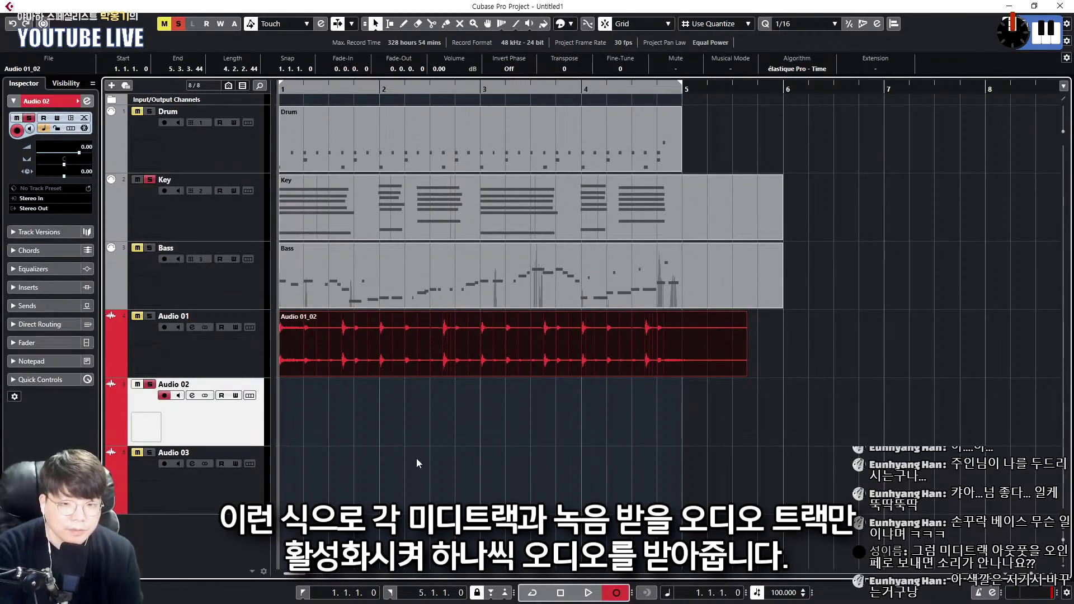
pyautogui.press('KP_Multiply')
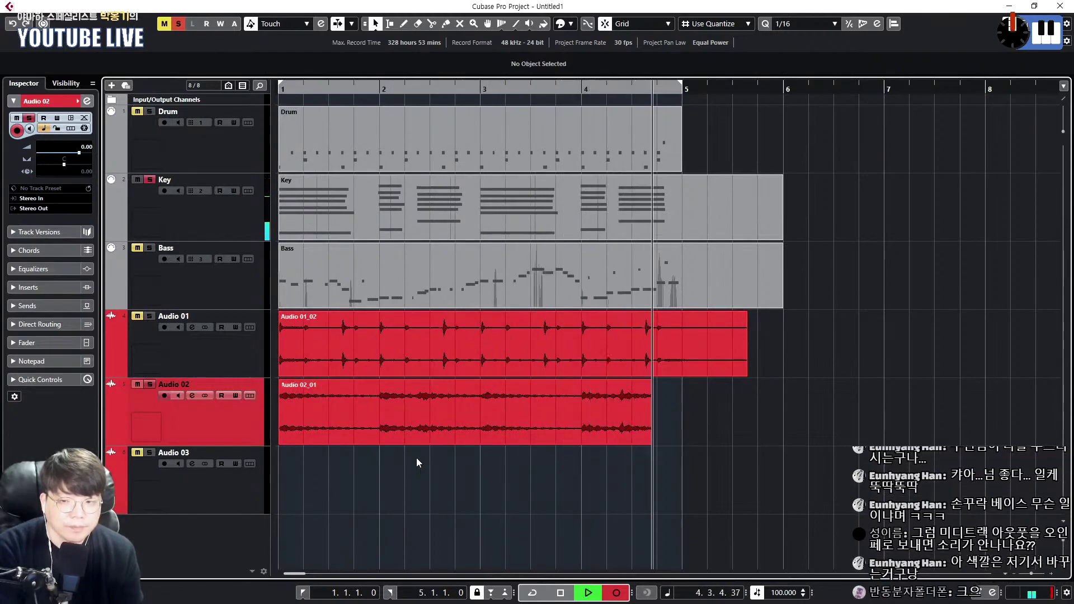
pyautogui.press('space')
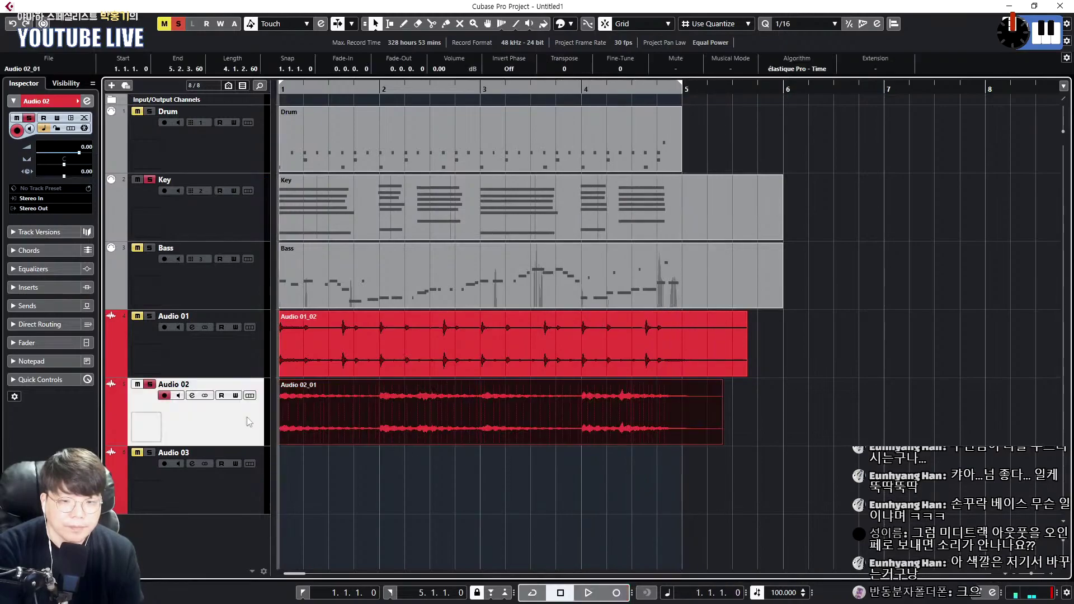
# Switch the solo from Key to Bass and record the Bass part onto Audio 03
pyautogui.click(214, 238)
pyautogui.click(240, 305)
pyautogui.click(245, 479)
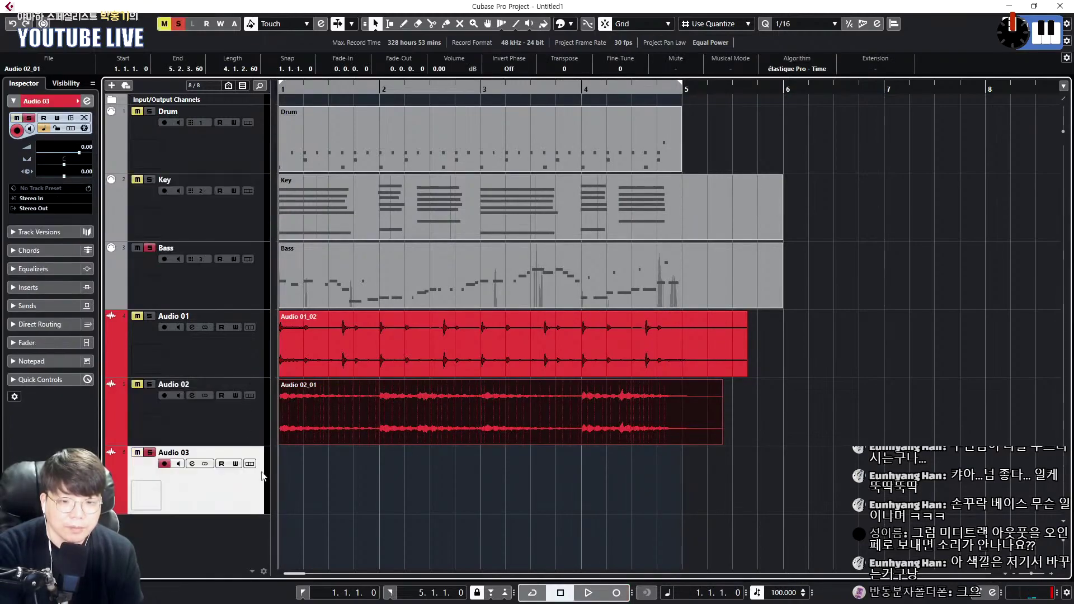
pyautogui.press('KP_Multiply')
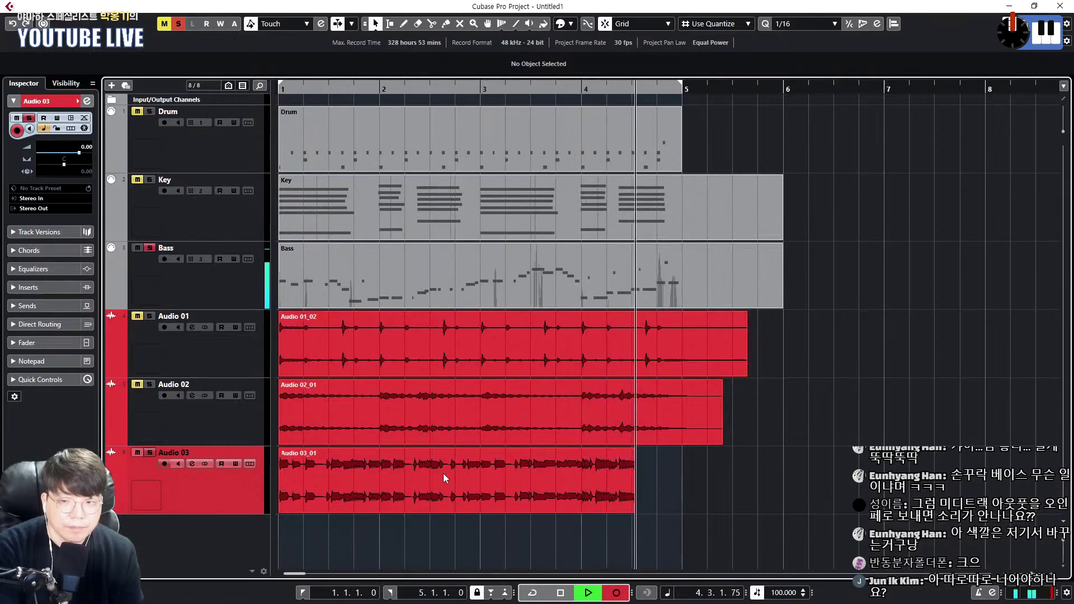
pyautogui.press('space')
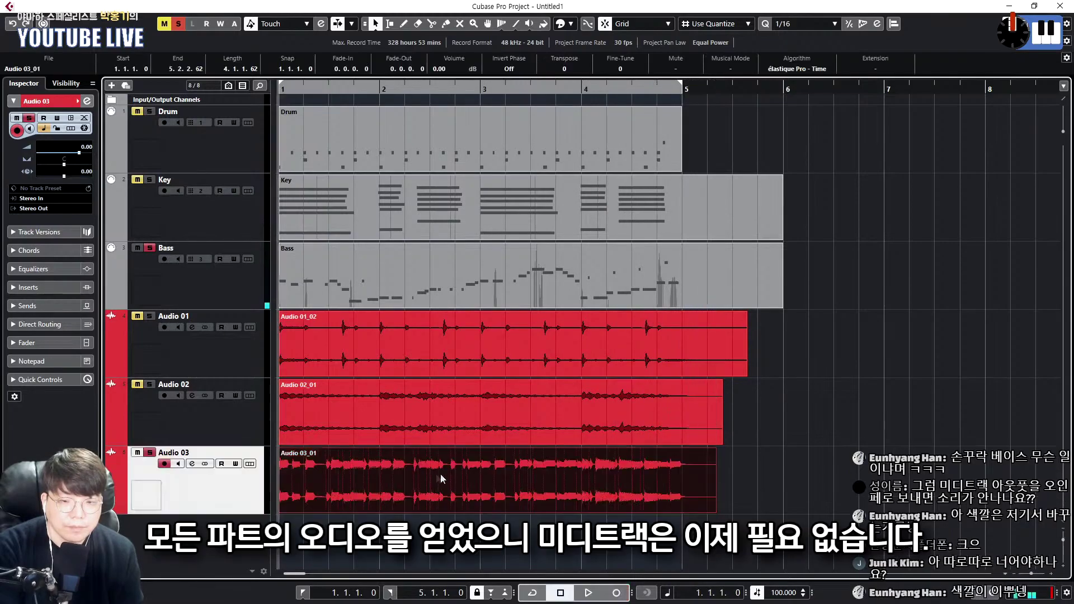
# Clear the solo, then mute the Drum, Key and Bass MIDI tracks and shrink their track heights
pyautogui.click(246, 294)
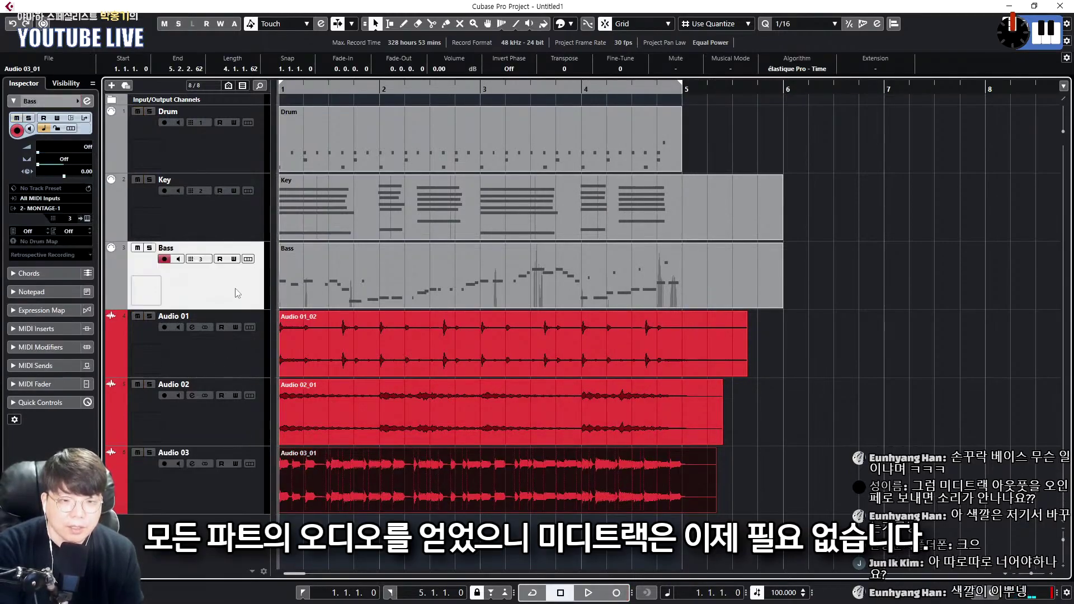
pyautogui.keyDown('shift'); pyautogui.click(250, 155); pyautogui.keyUp('shift')
pyautogui.press('m')
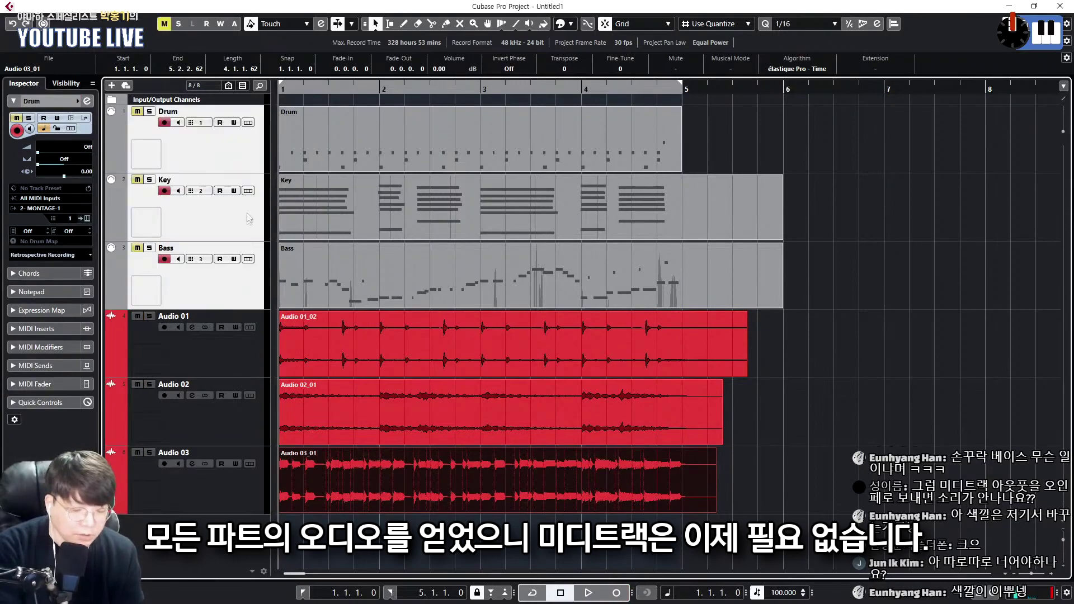
pyautogui.moveTo(248, 241); pyautogui.dragTo(250, 161)
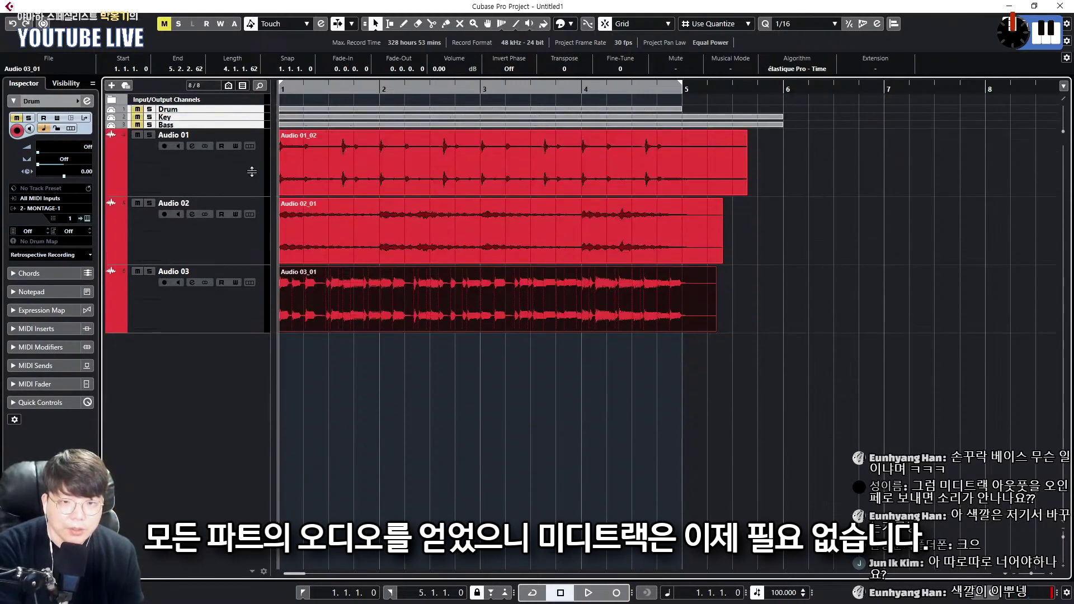
# Enlarge the heights of all three audio tracks together and play back their recordings
pyautogui.click(252, 179)
pyautogui.keyDown('shift'); pyautogui.click(246, 285); pyautogui.keyUp('shift')
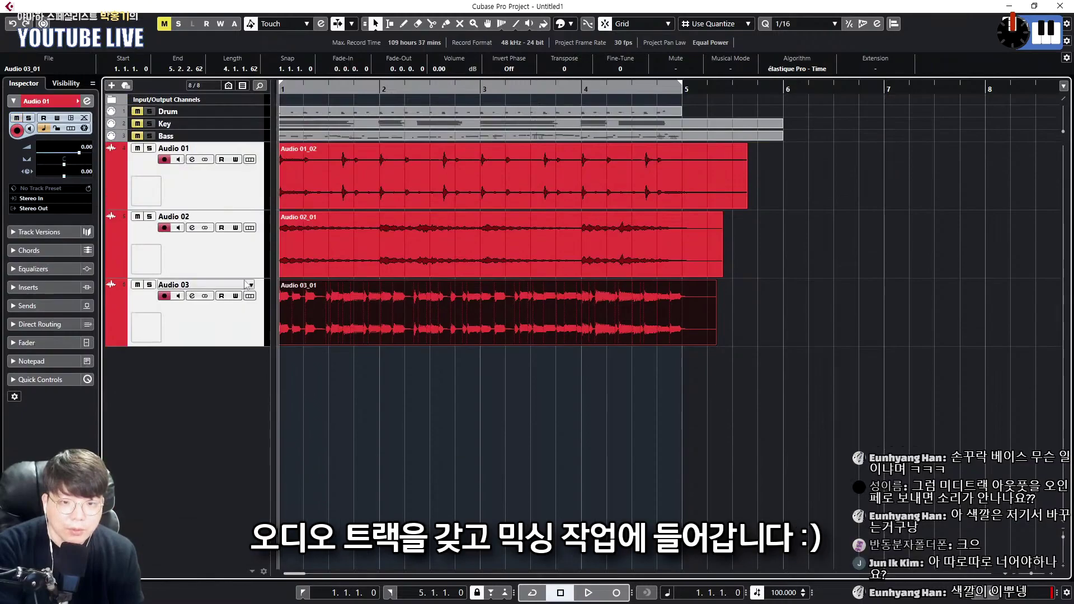
pyautogui.moveTo(244, 277); pyautogui.dragTo(229, 332)
pyautogui.press('space')
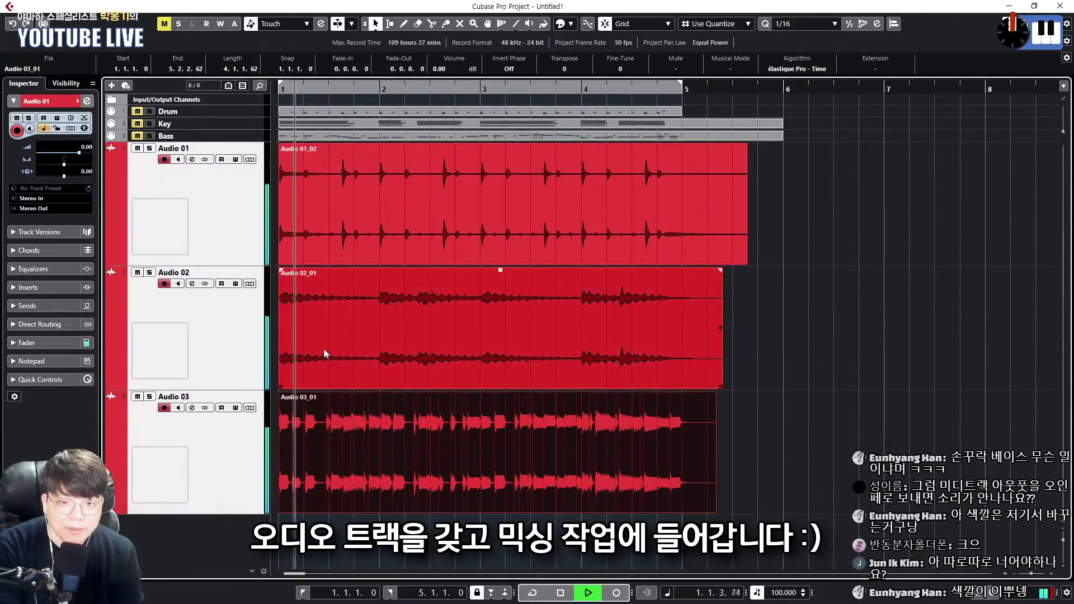
# Examine the recorded events on Audio 01, Audio 02 and Audio 03 one after another during playback
pyautogui.click(348, 338)
pyautogui.click(331, 233)
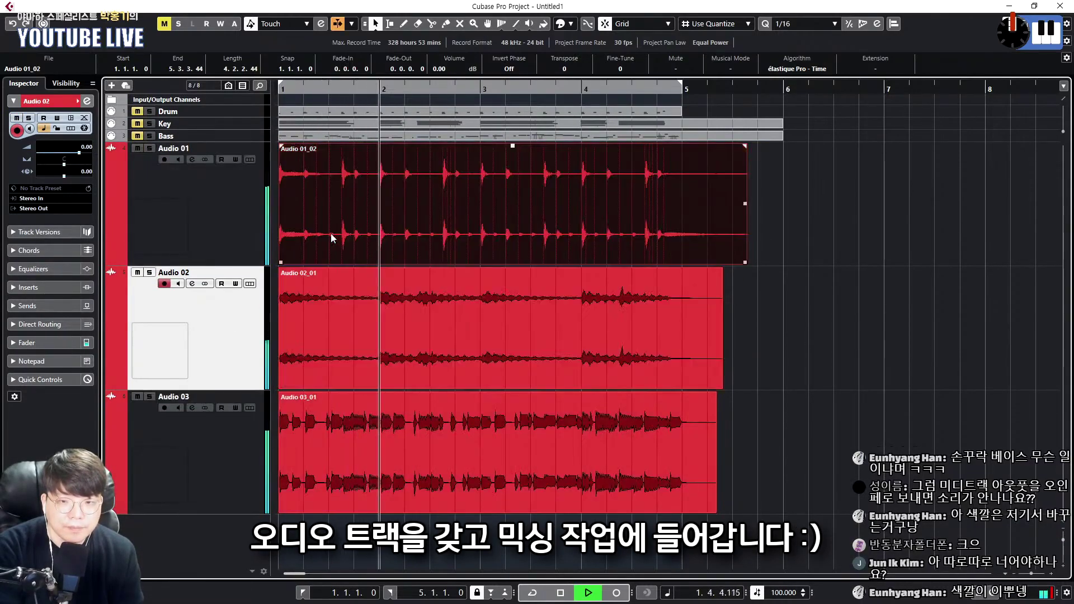
pyautogui.click(381, 346)
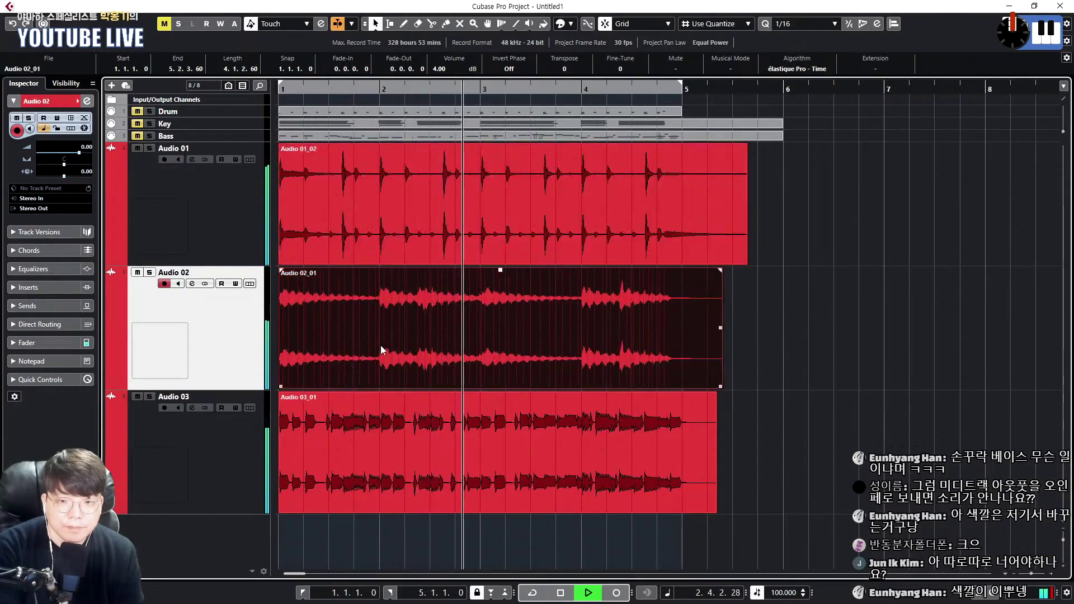
pyautogui.click(398, 440)
pyautogui.click(397, 337)
# Insert CLA Bass Stereo on Audio 03 in the MixConsole, lower its Bass and Sub levels and set Distortion to 0.6
pyautogui.press('F3')
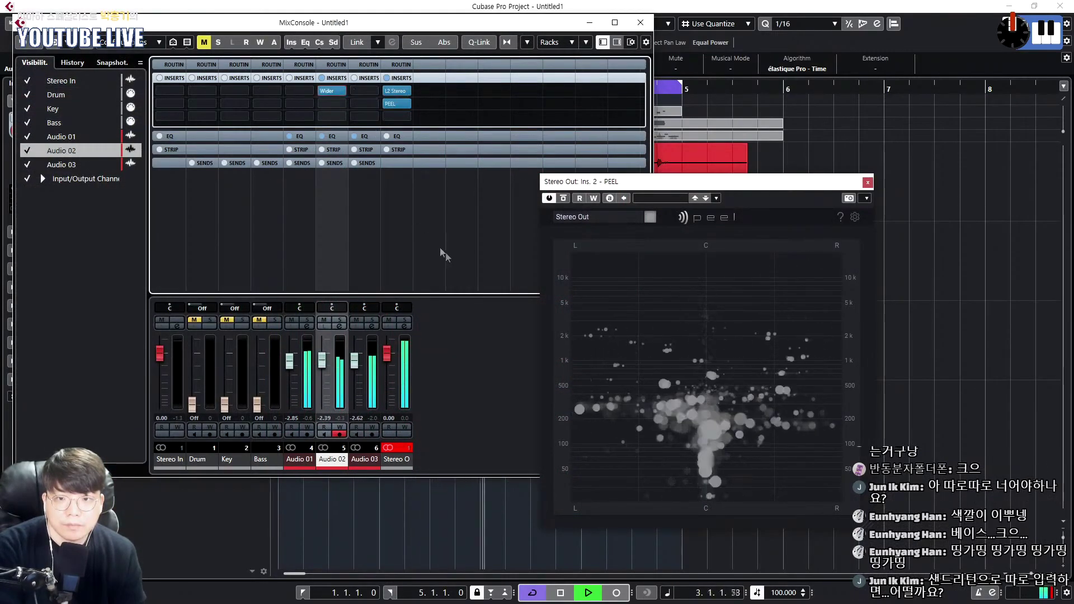
pyautogui.moveTo(387, 24); pyautogui.dragTo(254, 66)
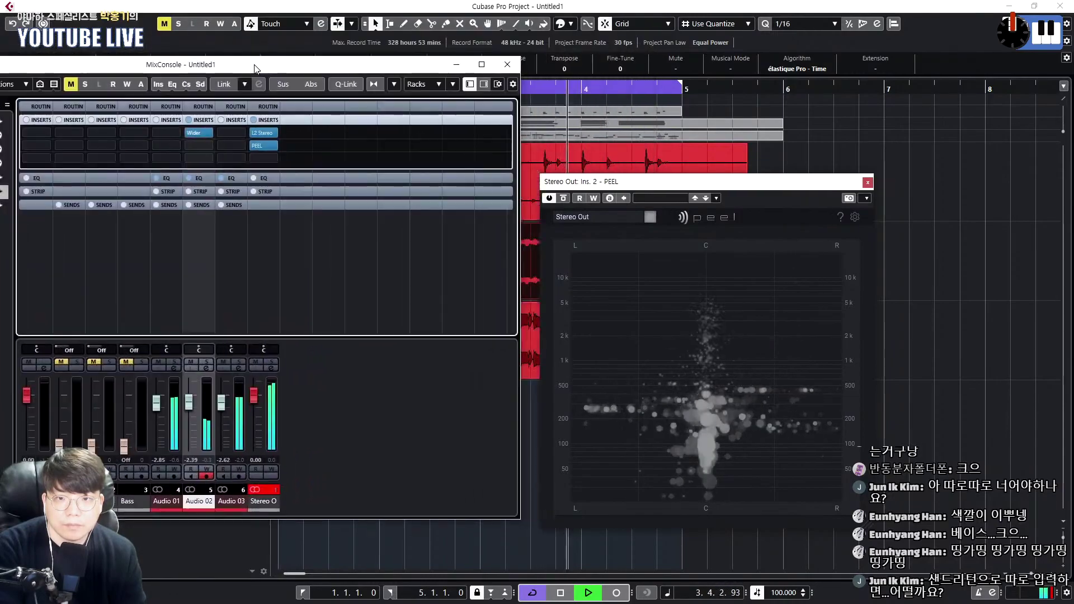
pyautogui.click(507, 64)
pyautogui.moveTo(178, 452); pyautogui.dragTo(178, 467)
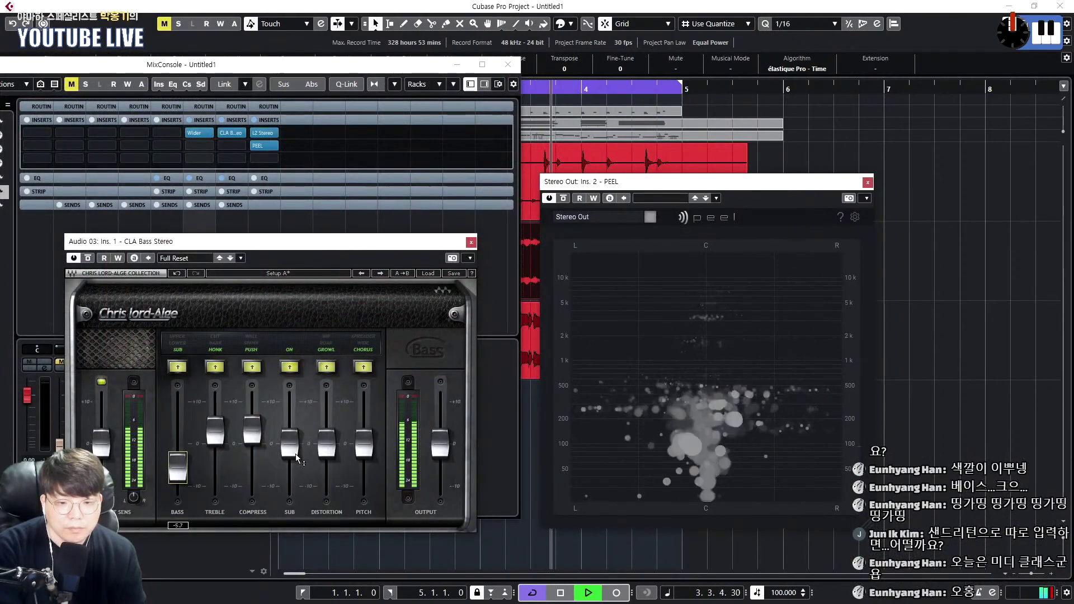
pyautogui.moveTo(296, 455); pyautogui.dragTo(328, 448)
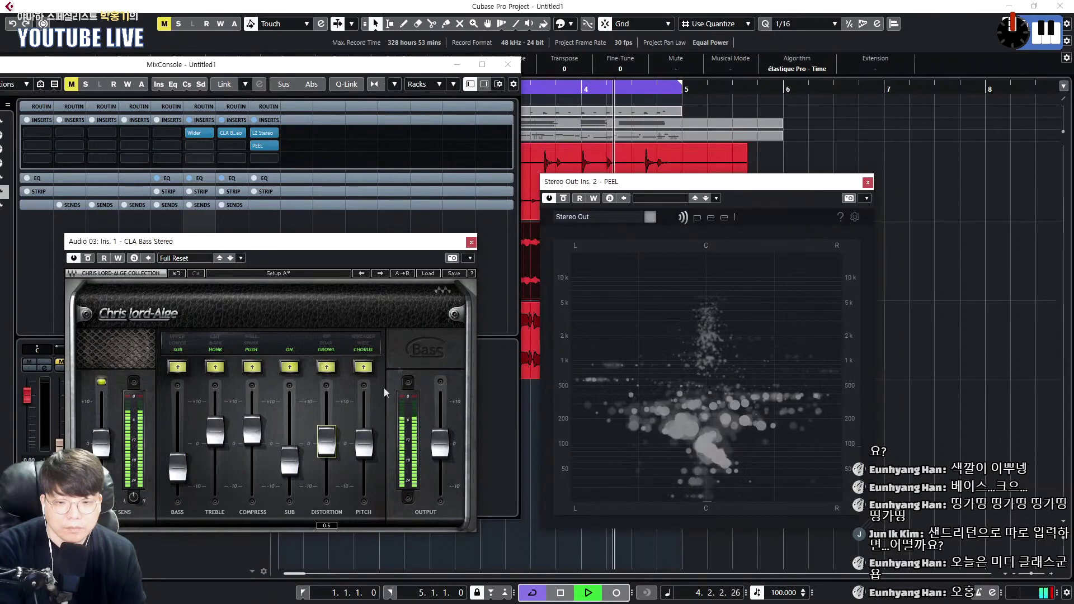
pyautogui.click(472, 243)
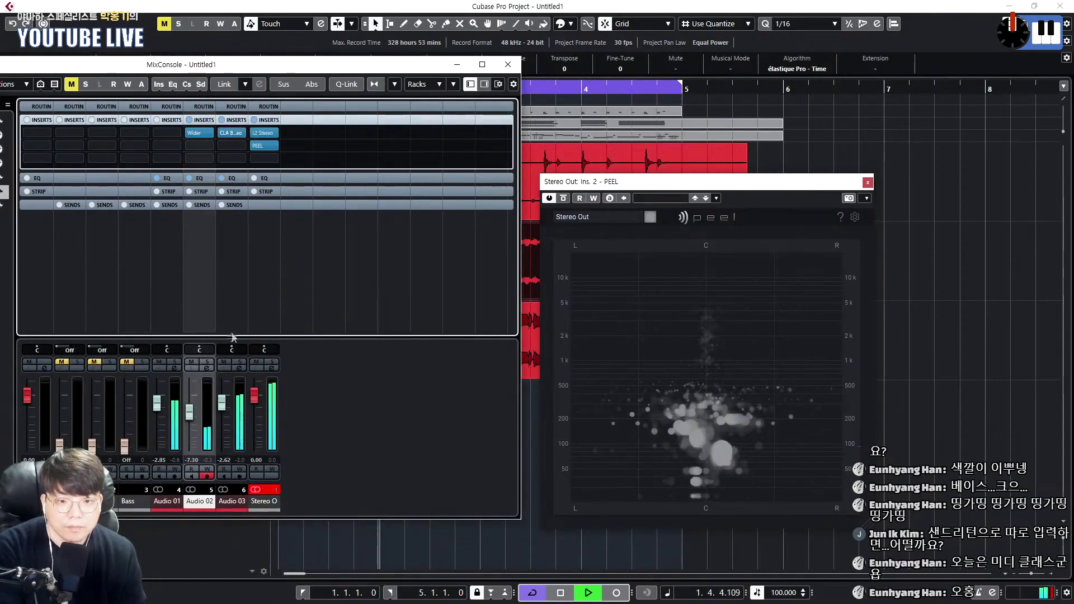
# Boost the high-mid band of Audio 03's equalizer by 14.4 dB at 1683 Hz, leaving the channel settings closed
pyautogui.click(240, 368)
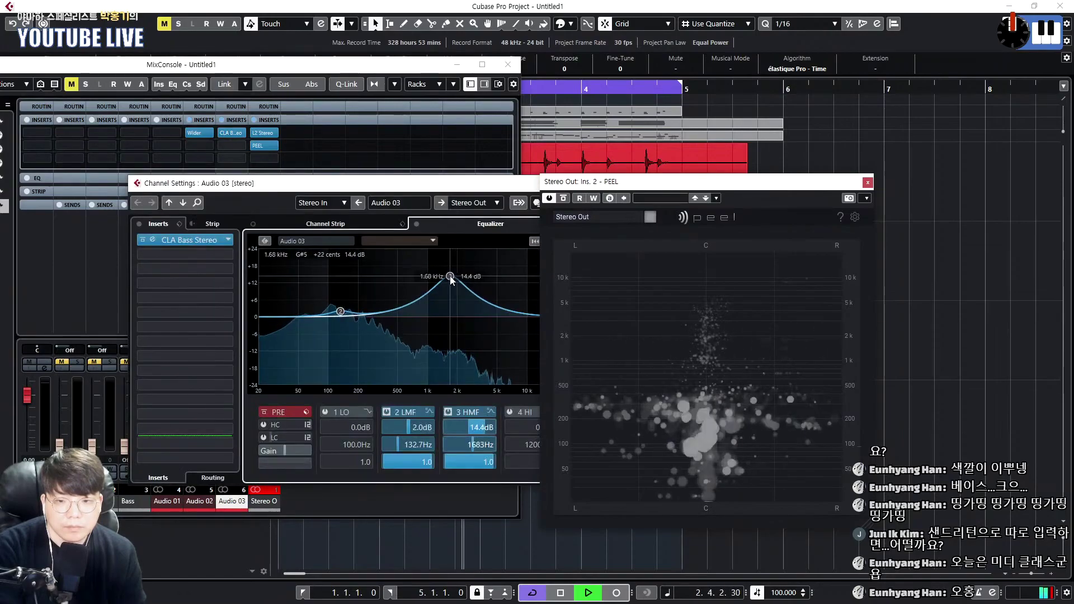
pyautogui.moveTo(501, 187); pyautogui.dragTo(394, 208)
pyautogui.moveTo(500, 209); pyautogui.dragTo(393, 216)
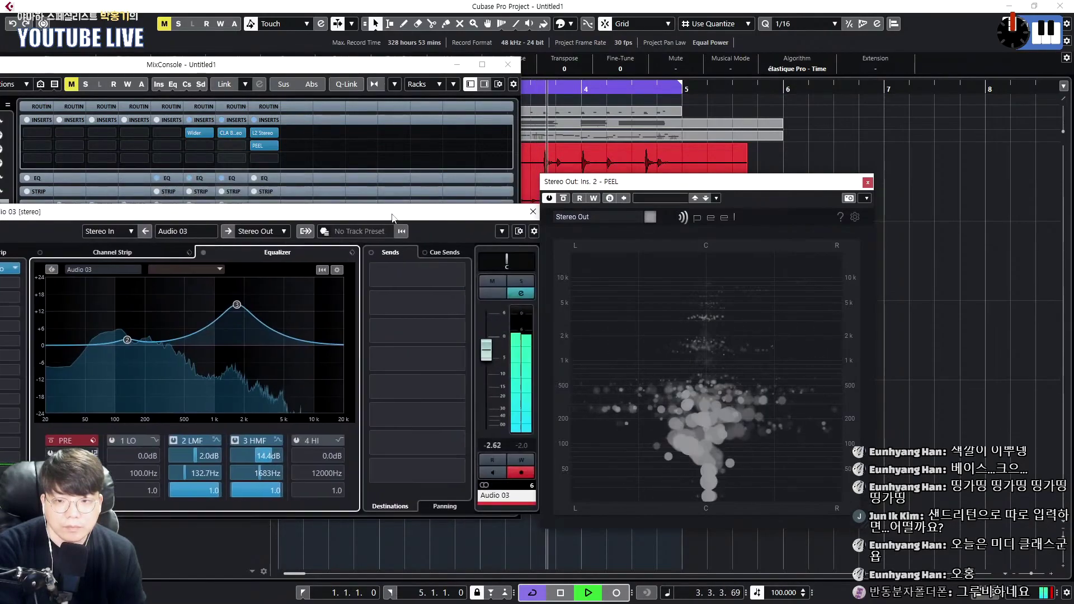
pyautogui.click(532, 211)
# Close the MixConsole and the PEEL analyzer, deselect the Audio 02 event and stop playback
pyautogui.click(508, 64)
pyautogui.moveTo(713, 188); pyautogui.dragTo(777, 157)
pyautogui.click(932, 149)
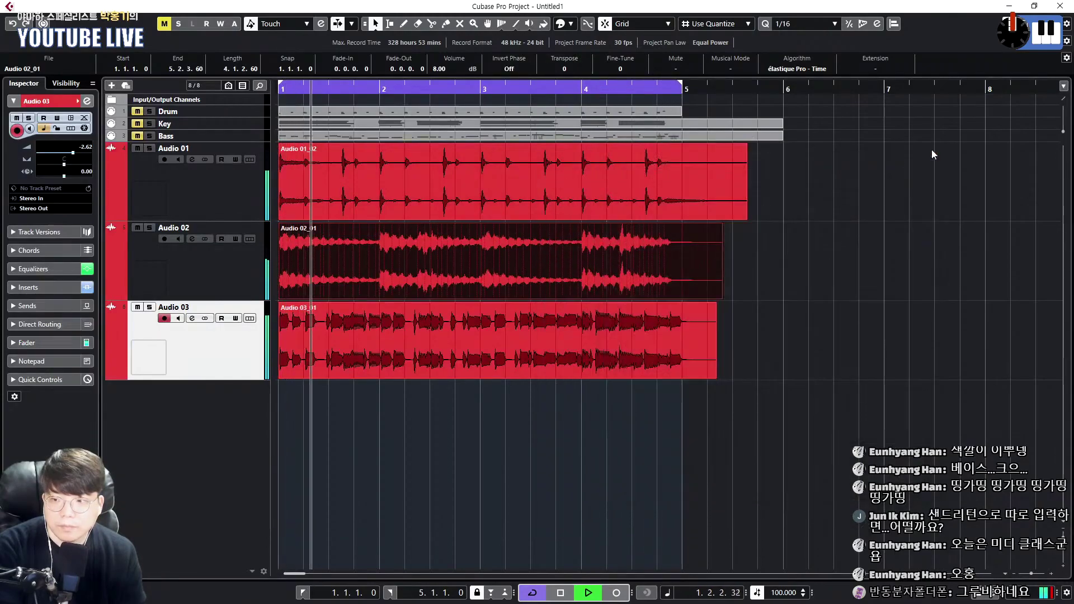
pyautogui.click(932, 154)
pyautogui.press('space')
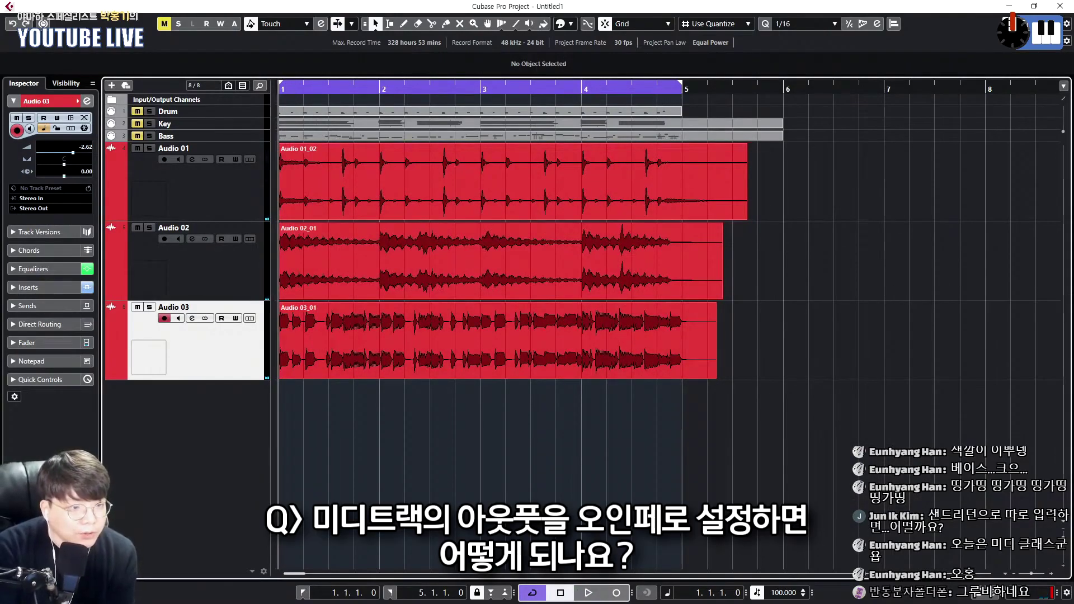
# Select the Drum MIDI track and review the output ports available for it without changing the routing
pyautogui.click(227, 185)
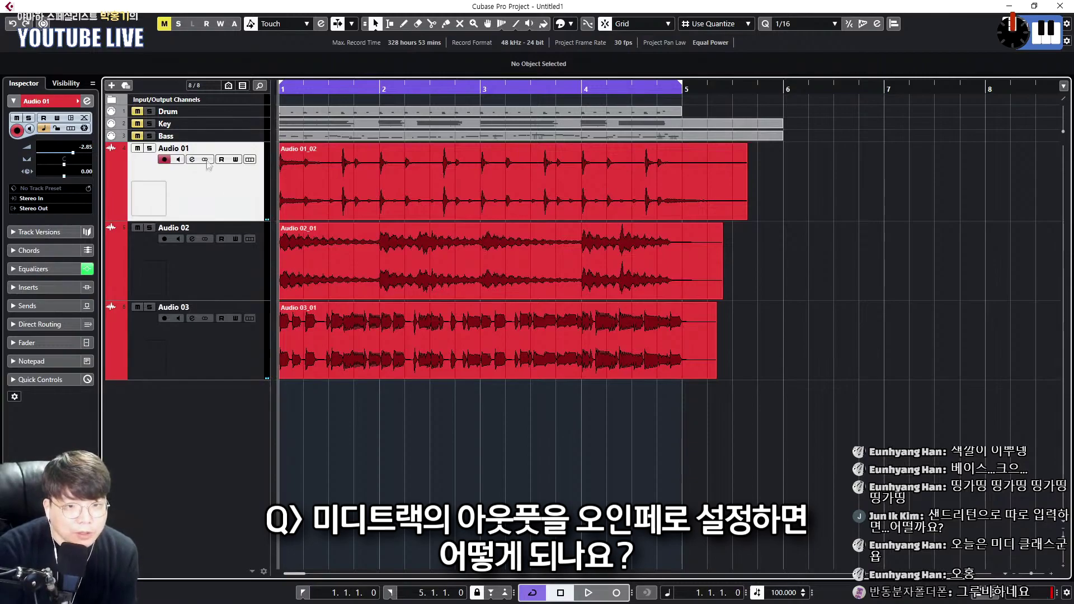
pyautogui.click(224, 112)
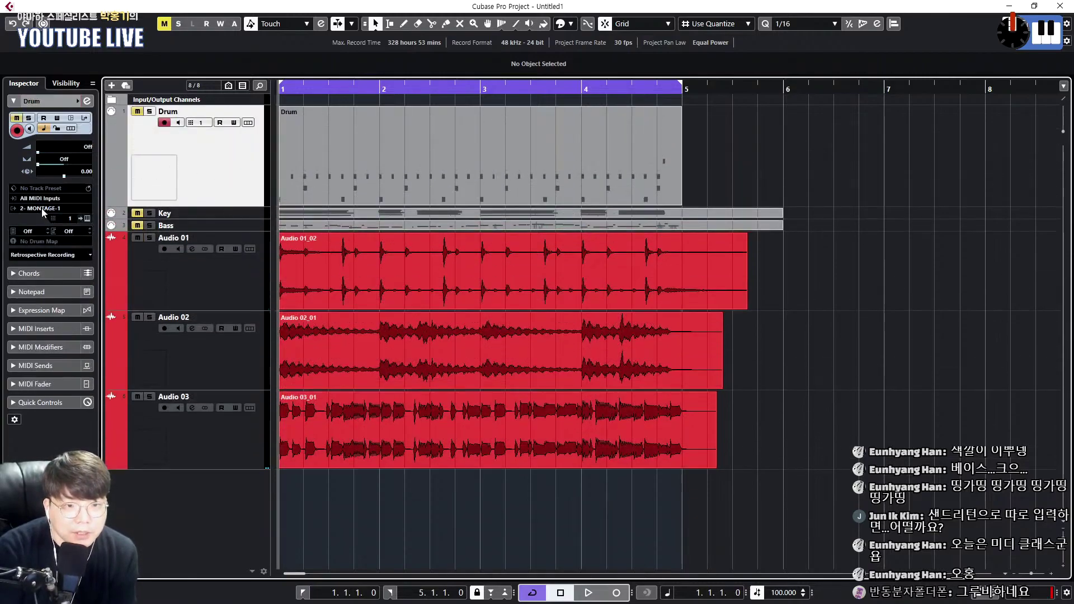
pyautogui.click(42, 208)
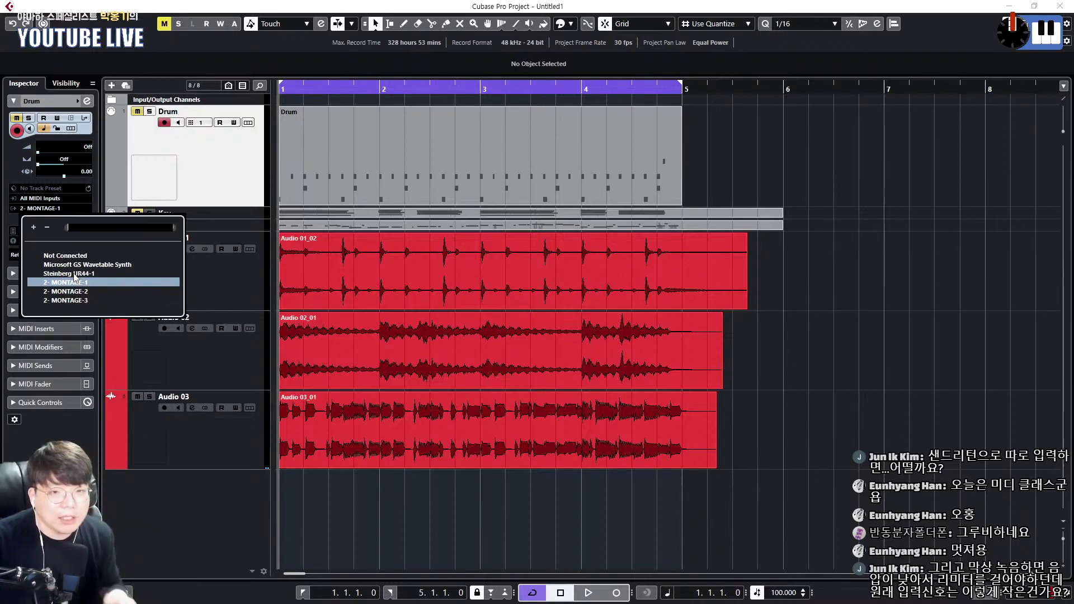
pyautogui.click(378, 176)
# Enlarge the Key and Bass MIDI tracks so their notes are readable, and reduce the Drum and Key track heights slightly
pyautogui.moveTo(253, 217); pyautogui.dragTo(258, 354)
pyautogui.click(334, 256)
pyautogui.click(364, 334)
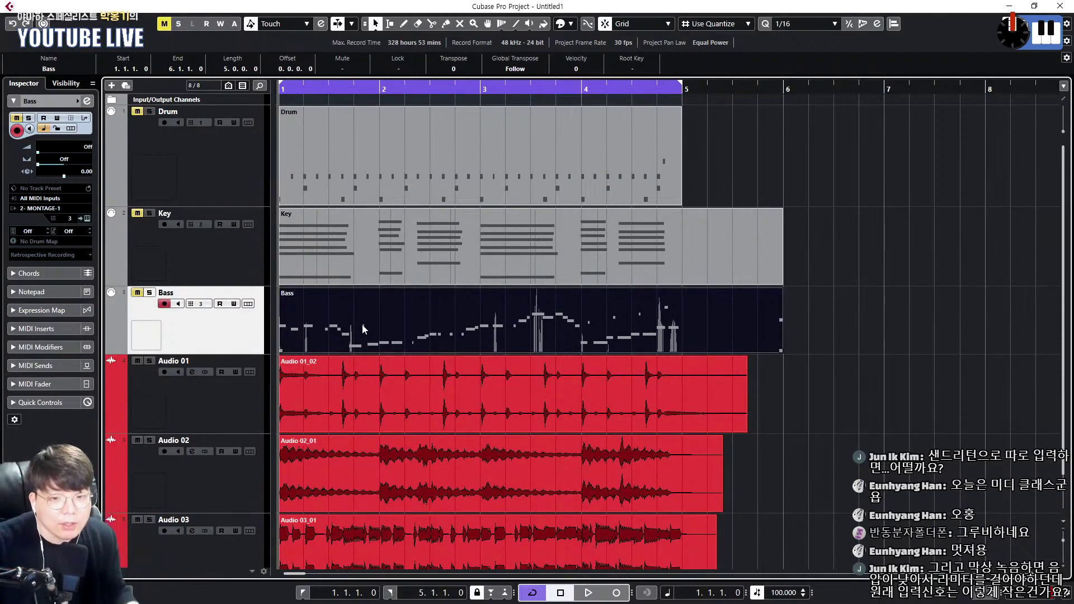
pyautogui.moveTo(248, 205); pyautogui.dragTo(238, 160)
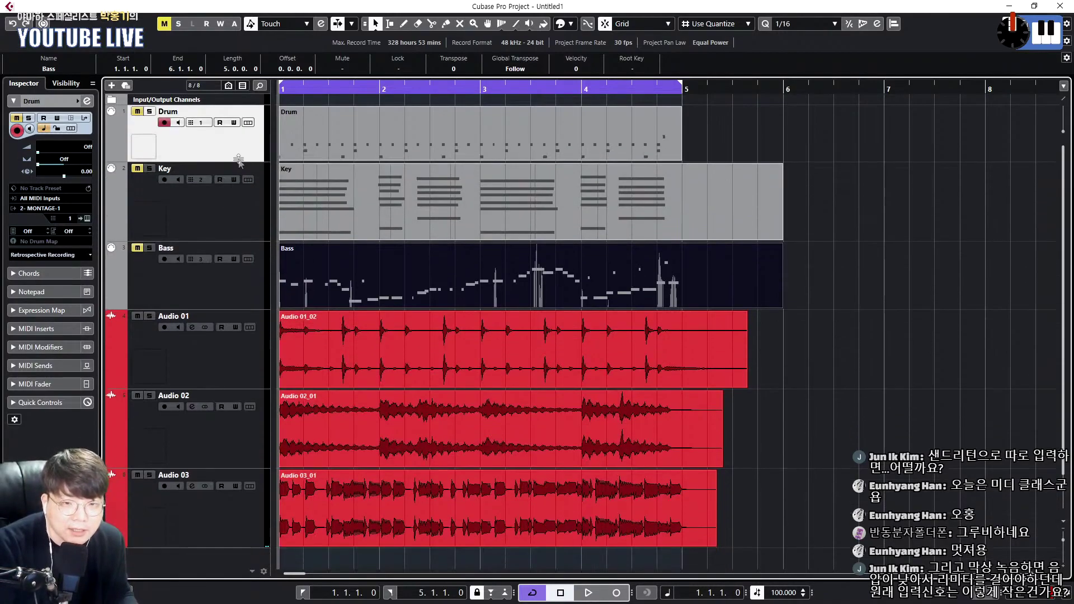
pyautogui.click(229, 356)
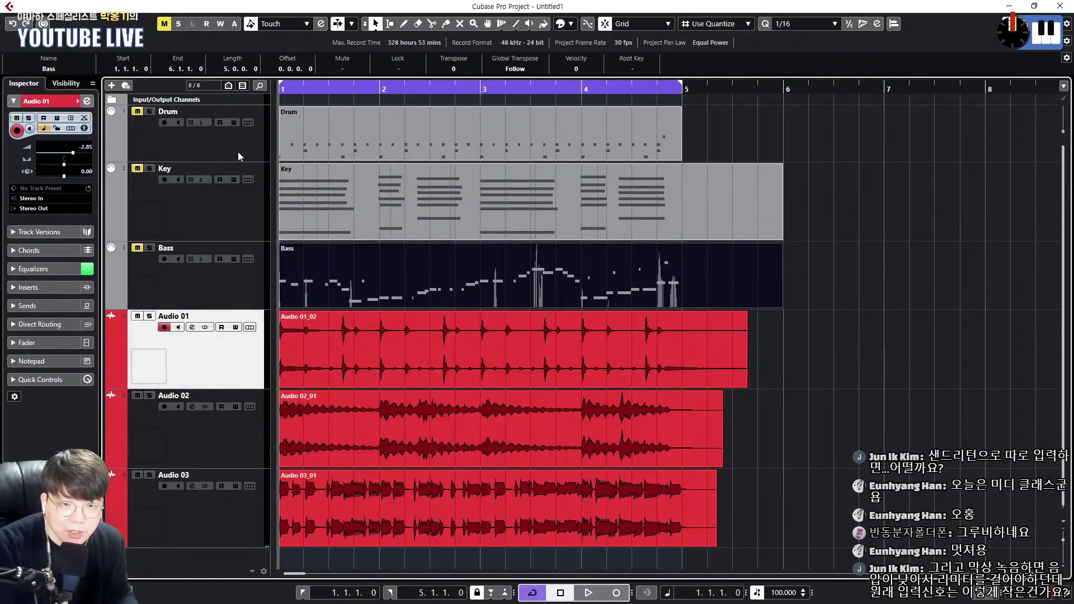
pyautogui.click(244, 220)
pyautogui.moveTo(246, 241); pyautogui.dragTo(242, 229)
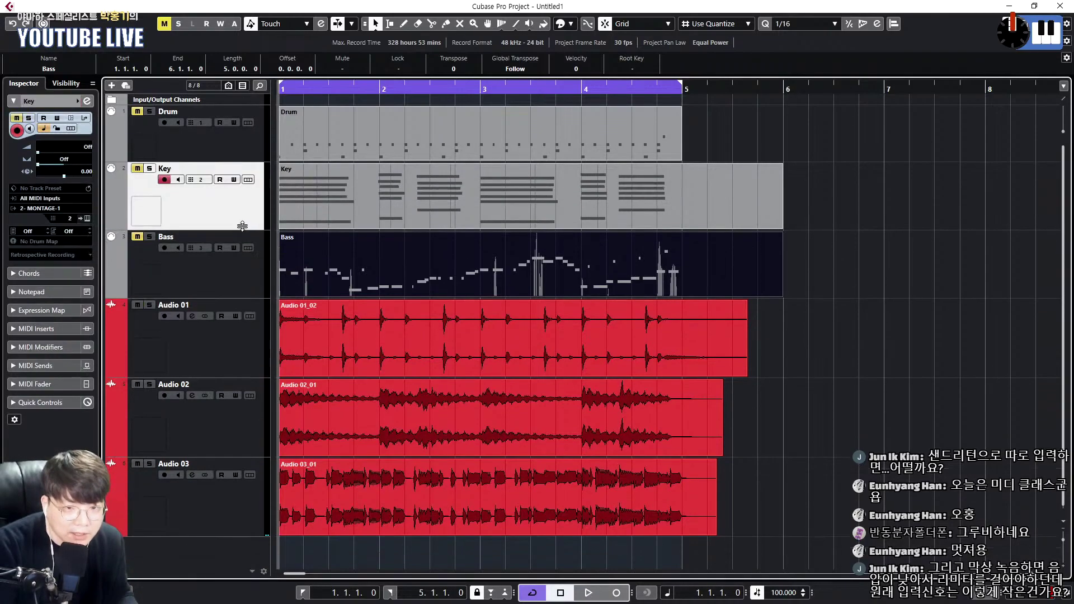
# Check the output routing of the Drum, Key and Bass tracks, keeping the Key track on 2- MONTAGE-1
pyautogui.click(251, 261)
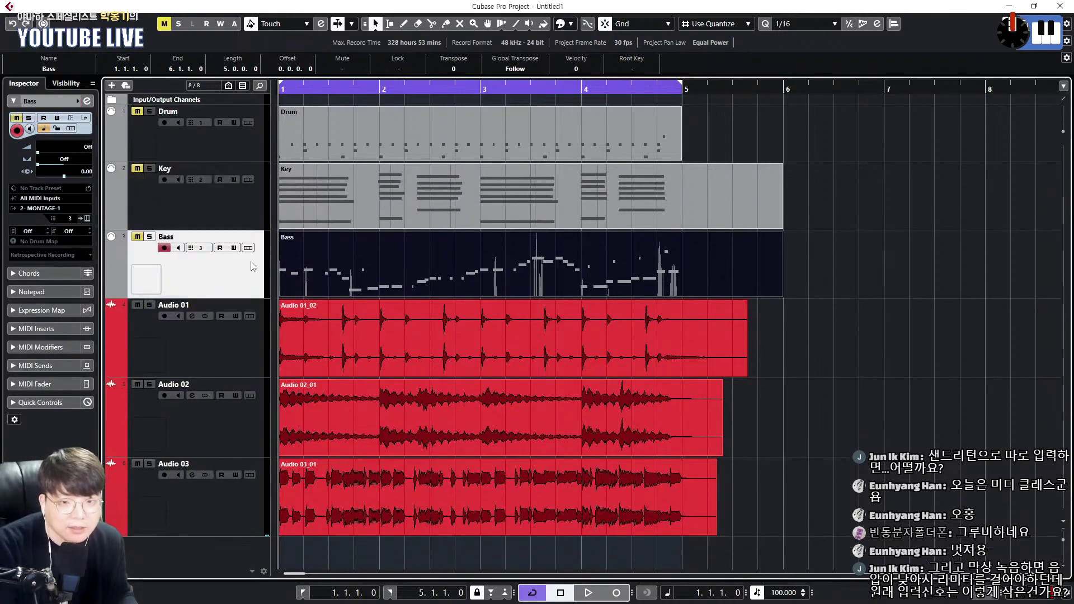
pyautogui.click(218, 146)
pyautogui.click(236, 210)
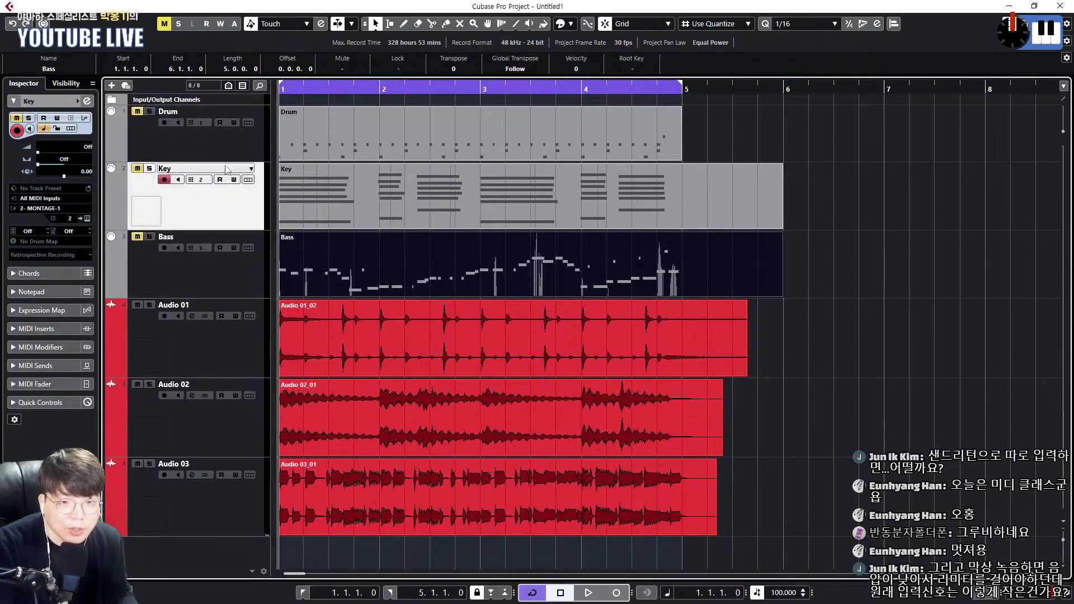
pyautogui.click(44, 208)
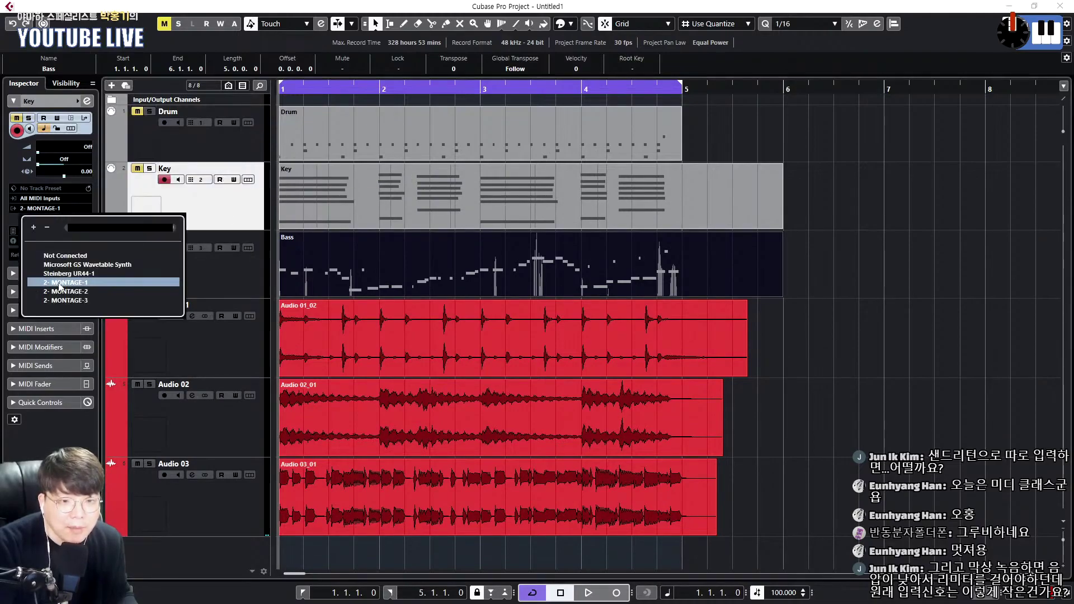
pyautogui.click(152, 282)
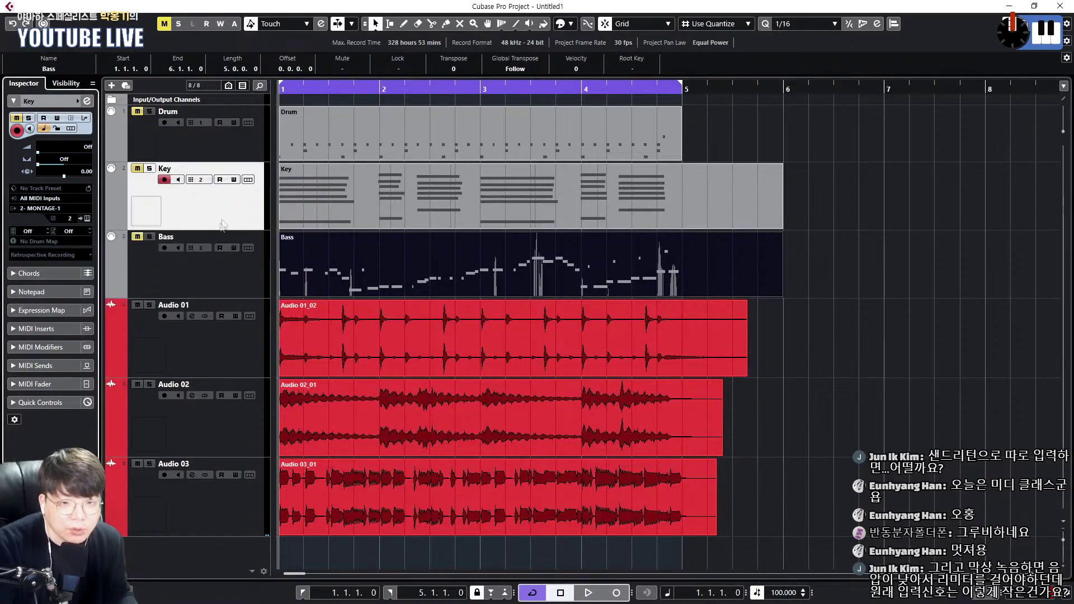
pyautogui.click(249, 142)
pyautogui.click(246, 273)
pyautogui.click(241, 201)
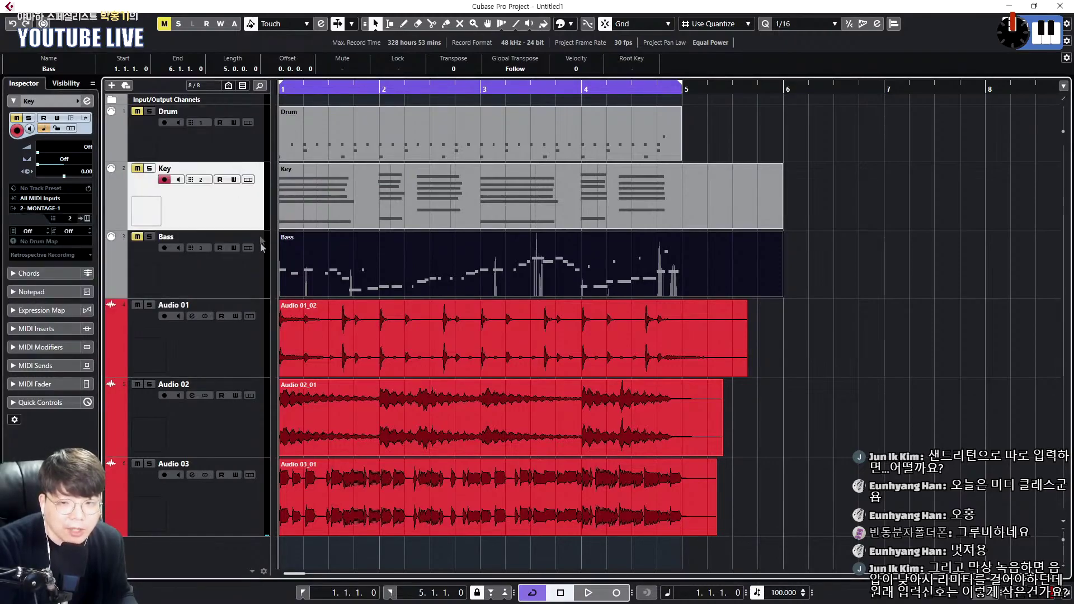
# Select the Drum, Key and Bass MIDI tracks together and shrink their track heights
pyautogui.click(232, 150)
pyautogui.keyDown('shift'); pyautogui.click(249, 275); pyautogui.keyUp('shift')
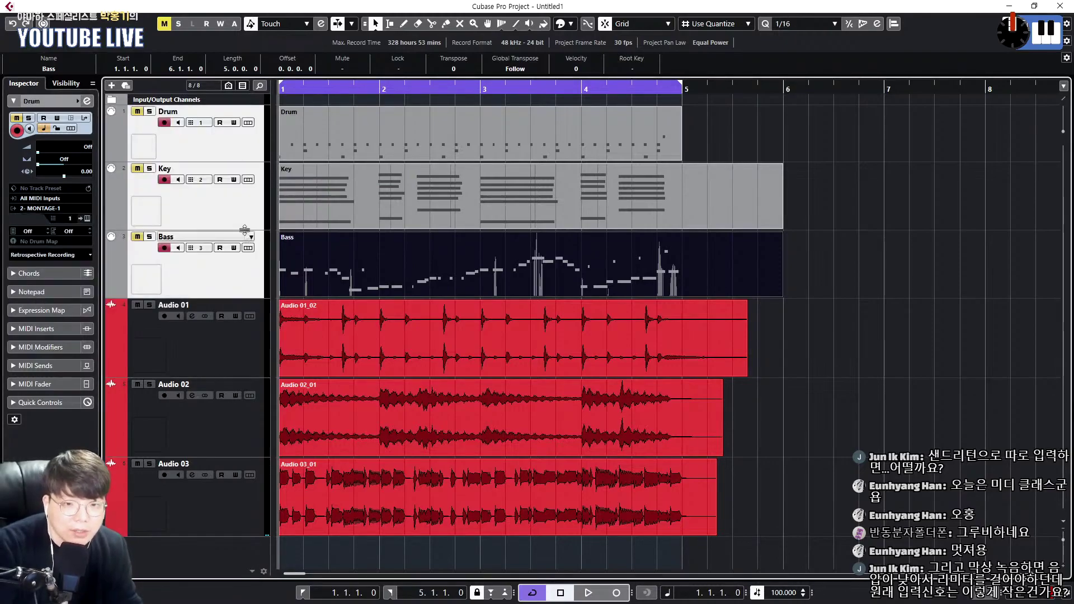
pyautogui.moveTo(246, 230); pyautogui.dragTo(242, 195)
# Go through the audio tracks, leave Audio 01 selected and start playback of the recorded parts
pyautogui.click(247, 235)
pyautogui.click(253, 385)
pyautogui.click(249, 287)
pyautogui.click(257, 234)
pyautogui.press('space')
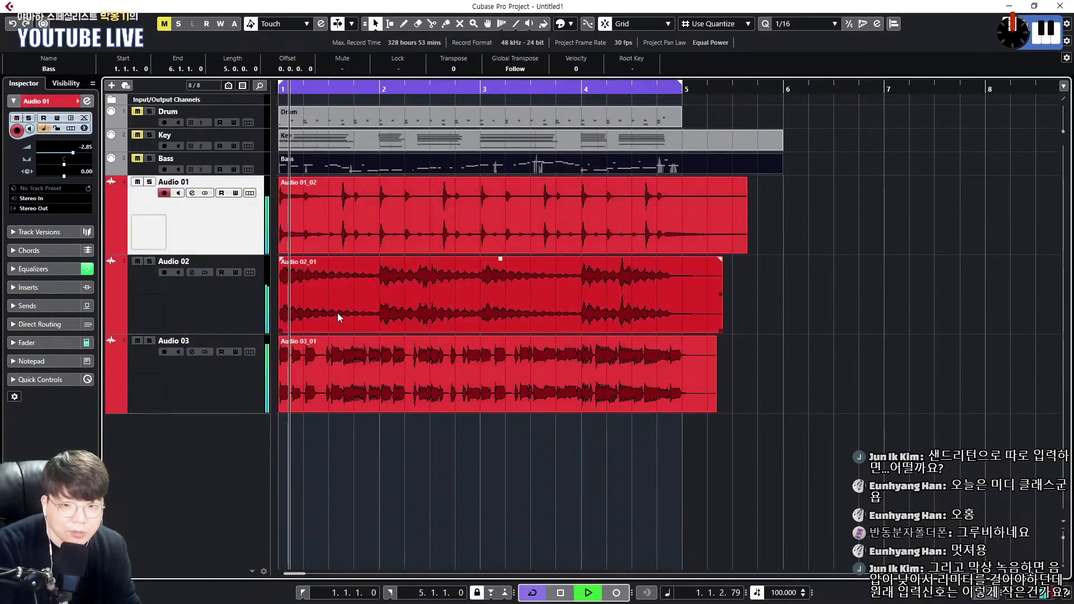